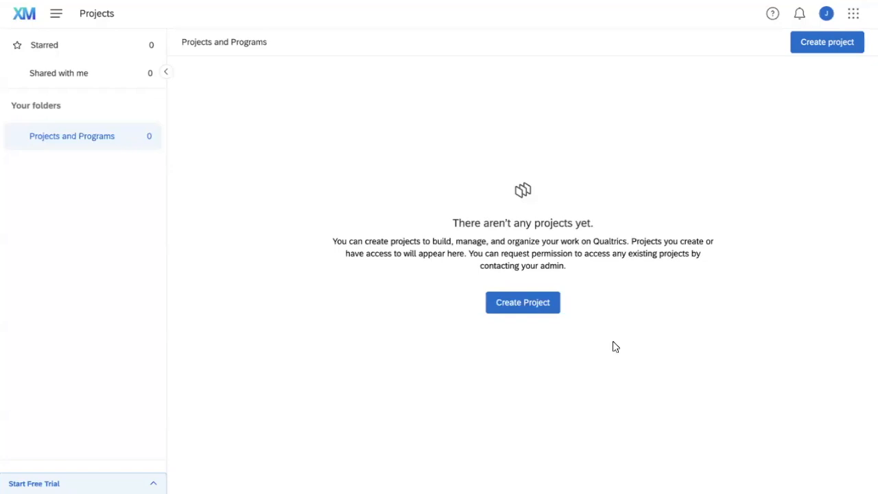
Create a from-scratch blank survey project named 'PSYC 270 Demo'.
left_click(539, 308)
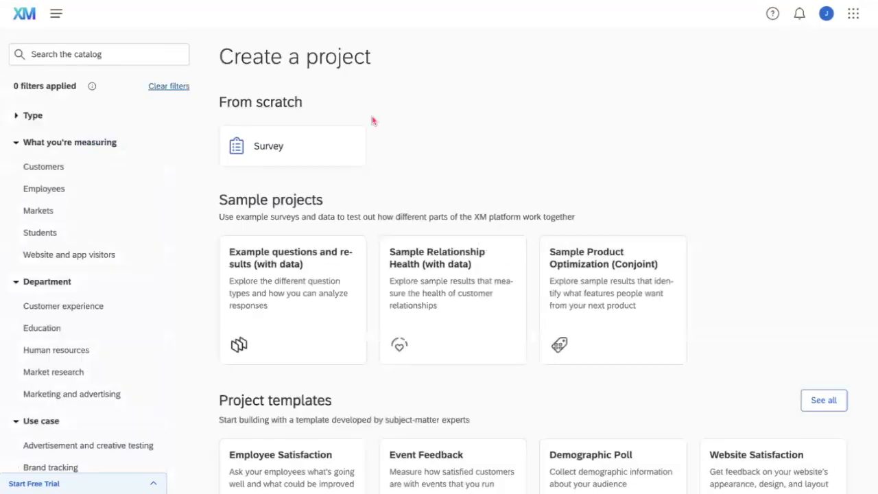
triple_click(307, 105)
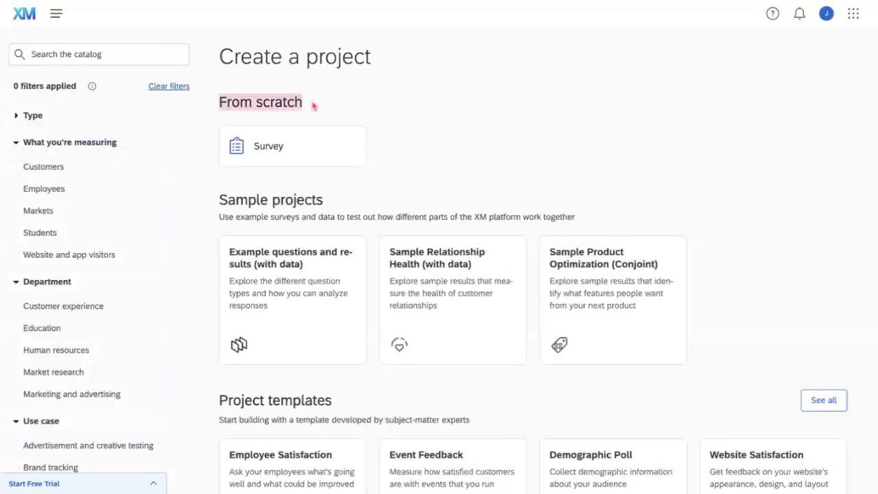
left_click(299, 160)
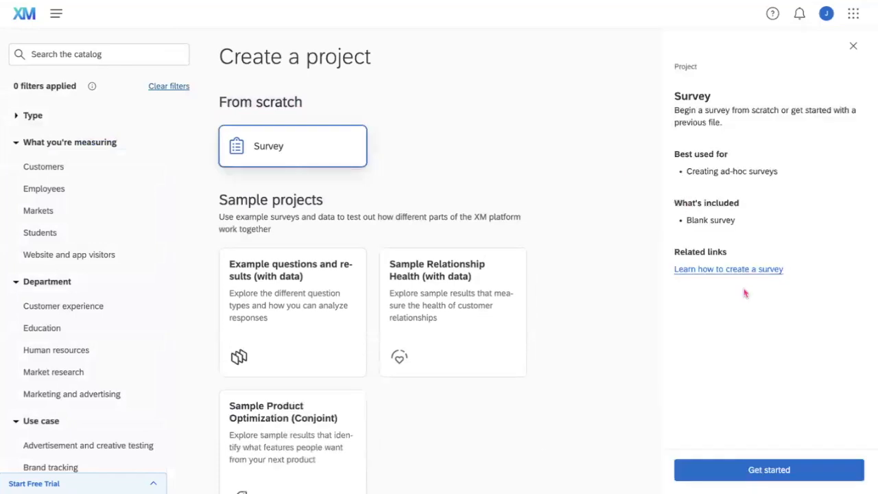
left_click(770, 471)
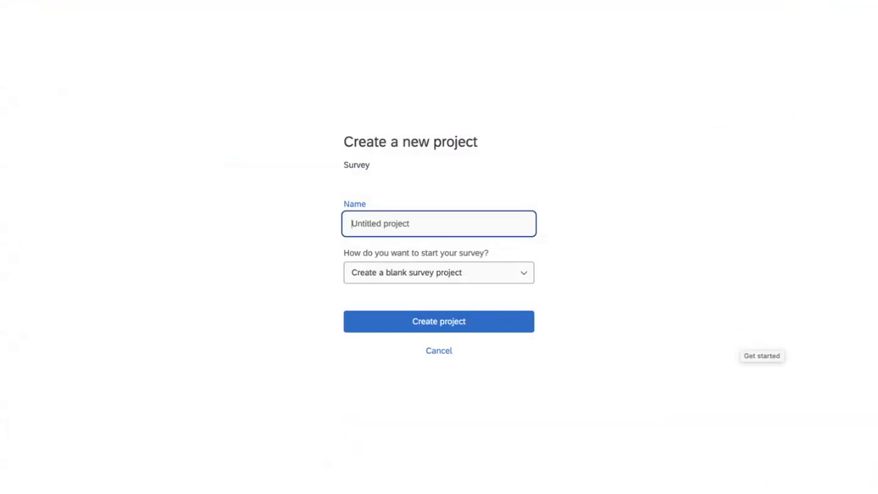
type("PSYC 270 Demo")
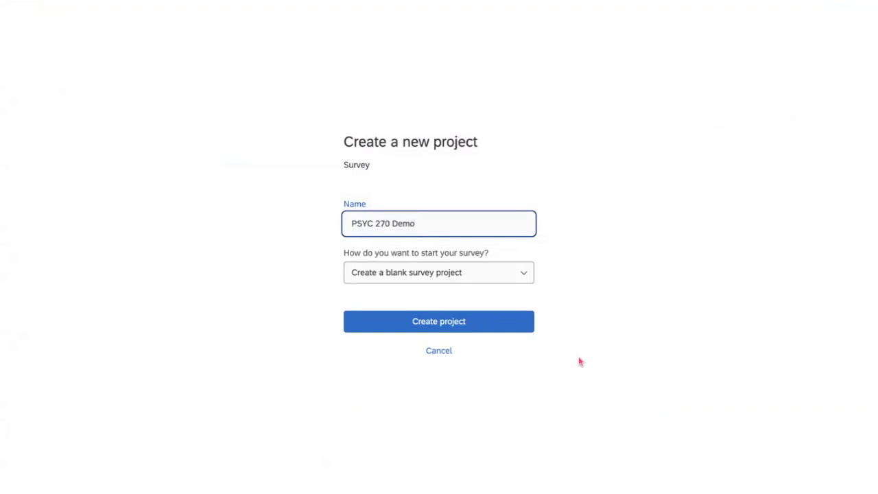
left_click(515, 327)
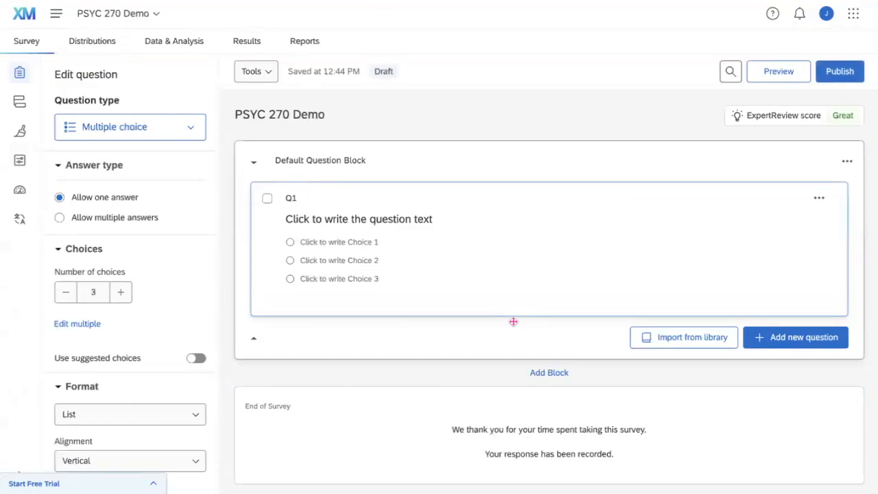
left_click(281, 114)
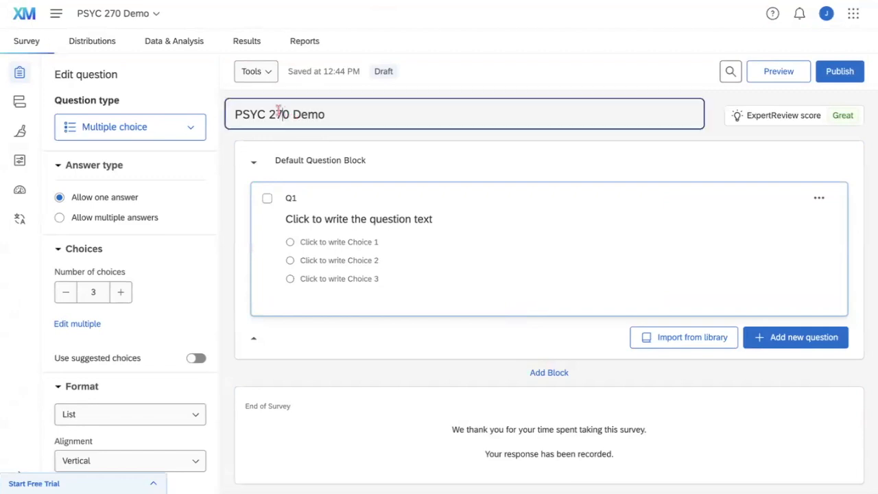
left_click_drag(327, 115, 235, 114)
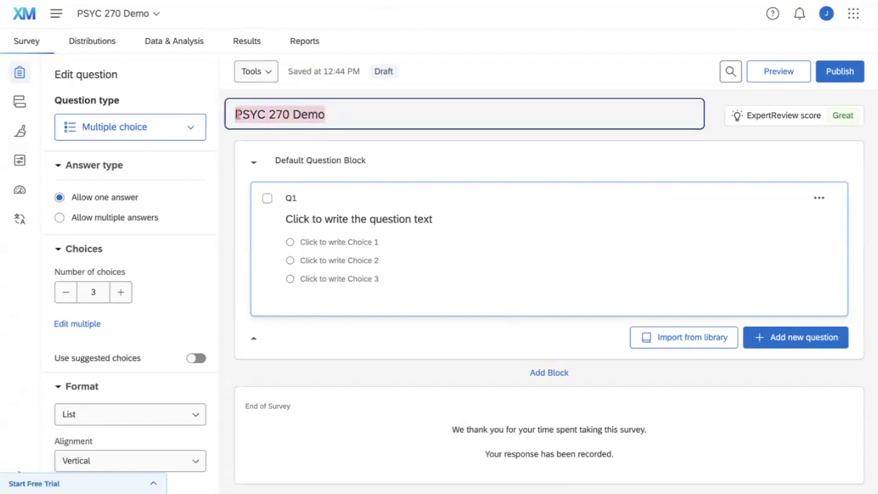
left_click(238, 114)
left_click(230, 147)
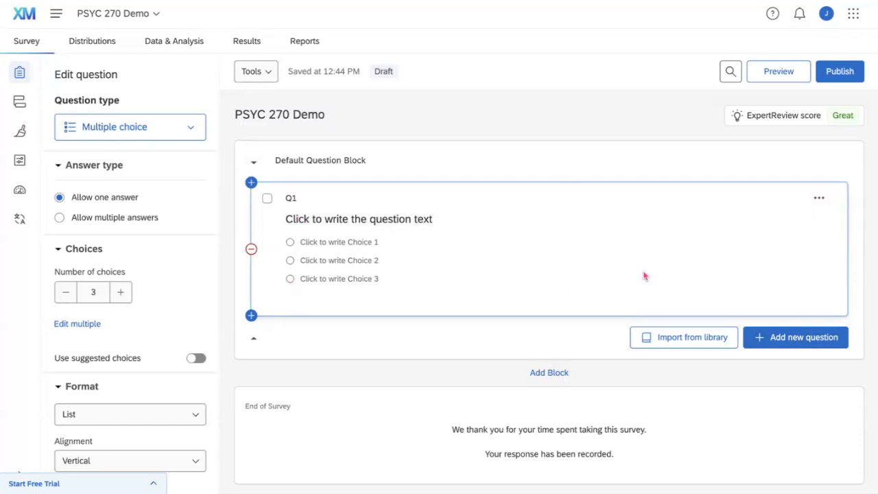
Open and close the editors for Q1's question text and its three choices.
left_click(410, 219)
left_click(405, 263)
left_click(362, 242)
left_click(357, 267)
left_click(342, 279)
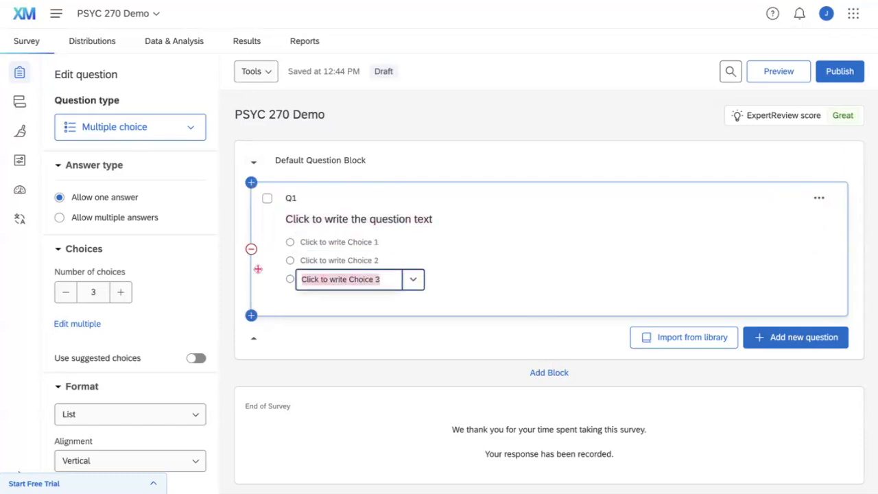
left_click(259, 271)
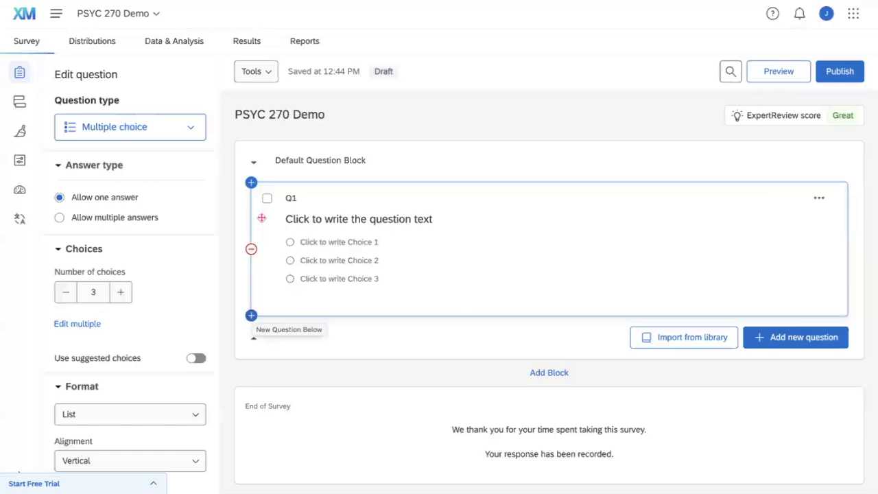
Add one question below and one above Q1, then delete both Q3 and Q2.
left_click(251, 315)
scroll(270, 391, "down", 1)
scroll(270, 393, "up", 1)
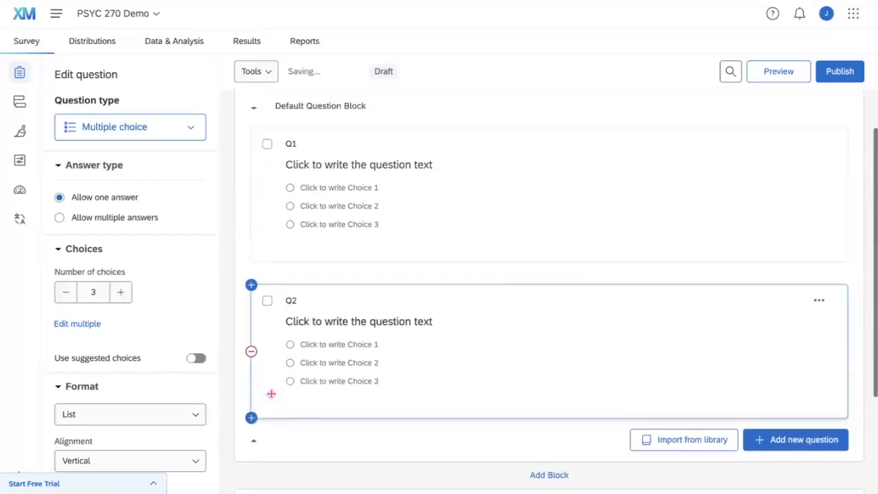
left_click(251, 183)
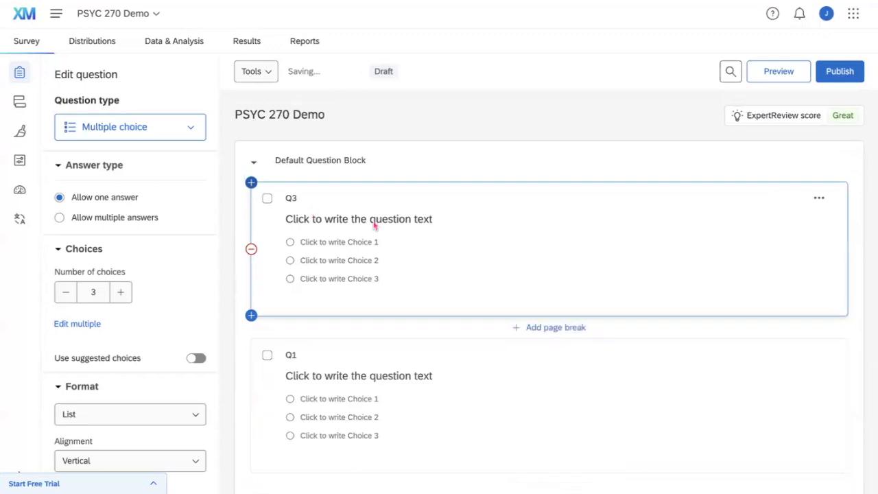
scroll(278, 202, "down", 1)
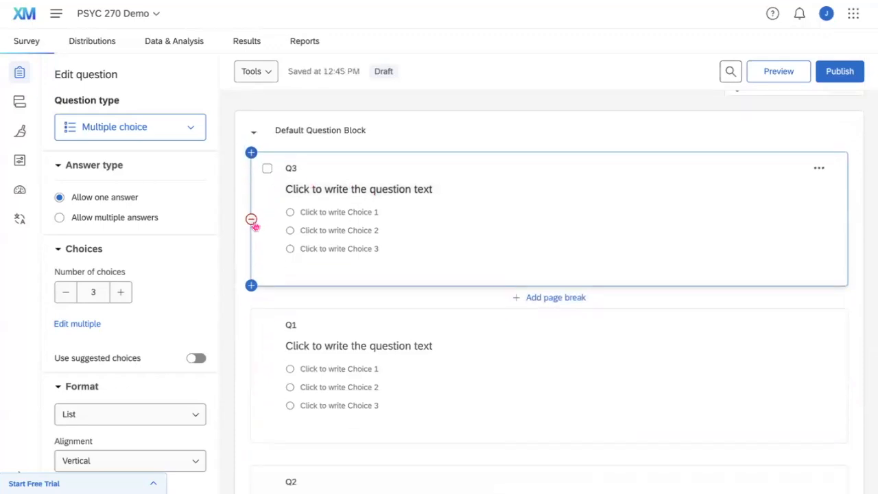
left_click(252, 221)
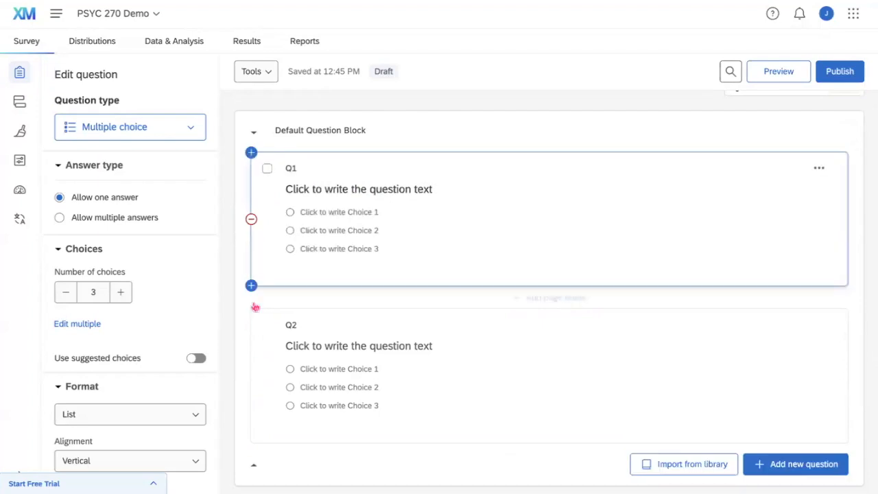
left_click(251, 377)
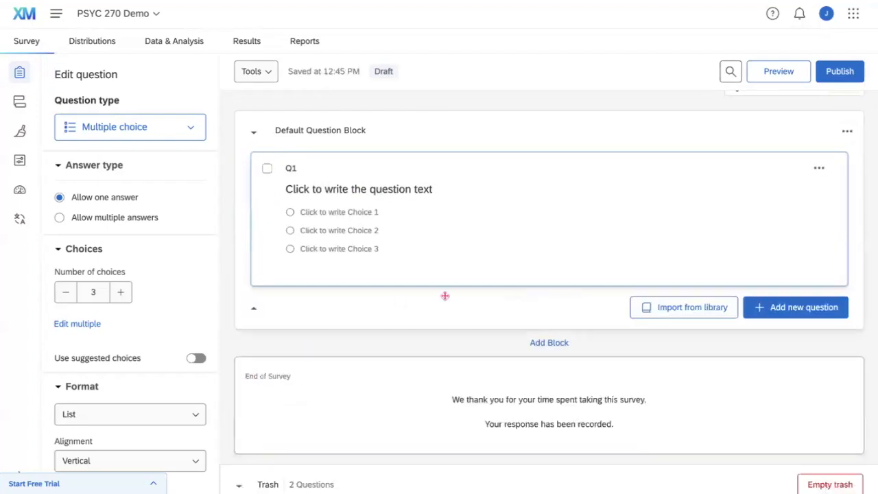
Browse the question-type list without adding anything, then select Q1.
left_click(775, 311)
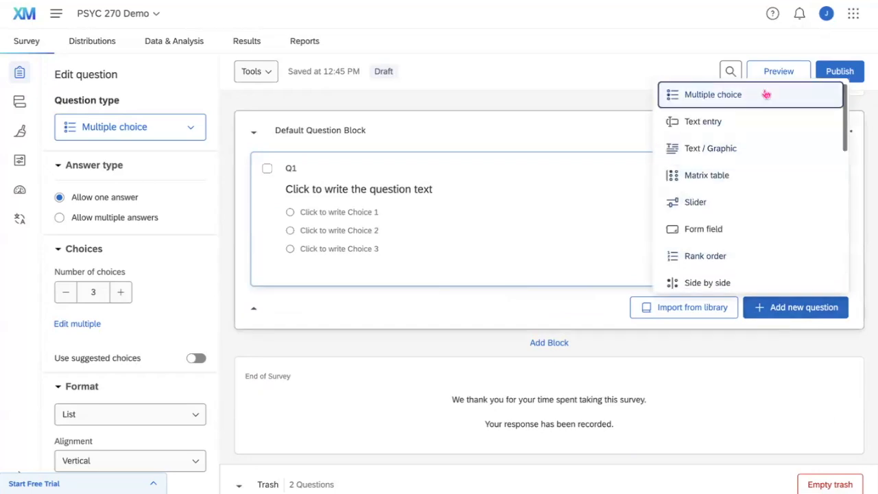
scroll(769, 181, "down", 3)
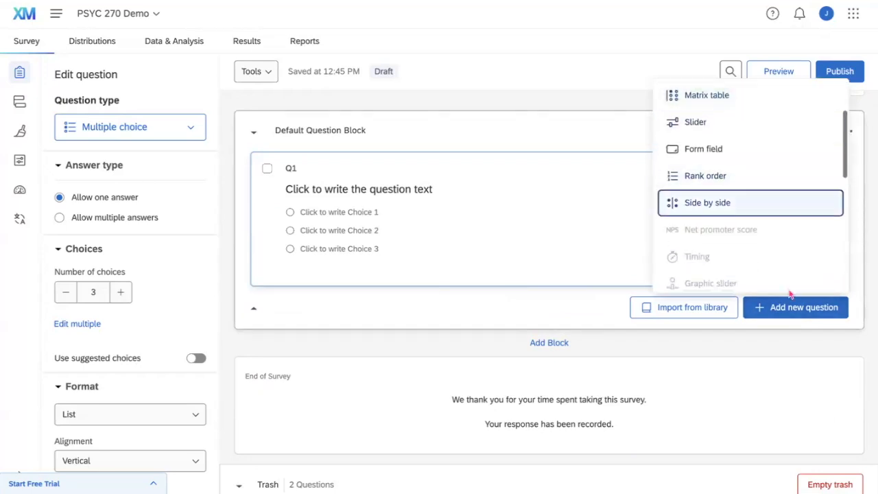
left_click(565, 306)
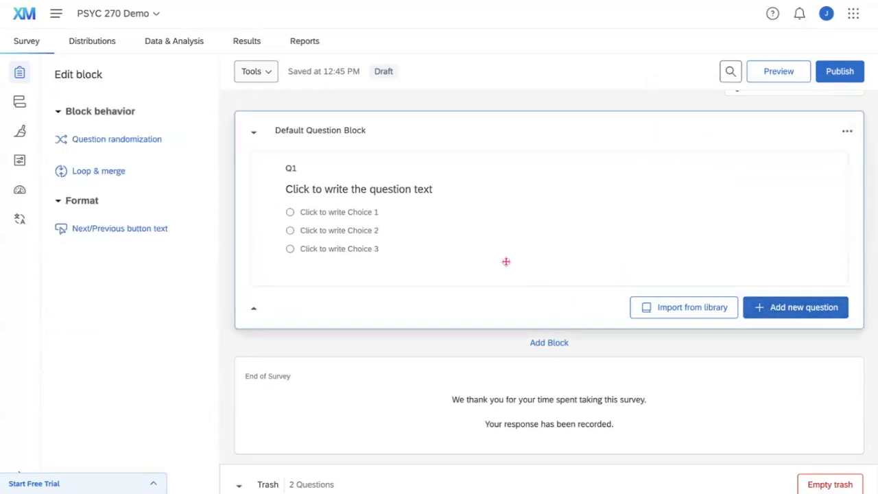
left_click(460, 166)
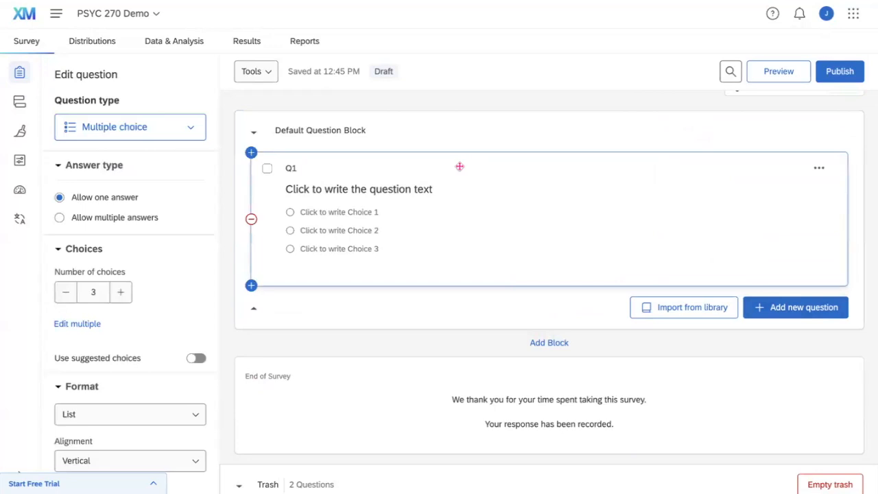
left_click_drag(55, 76, 140, 92)
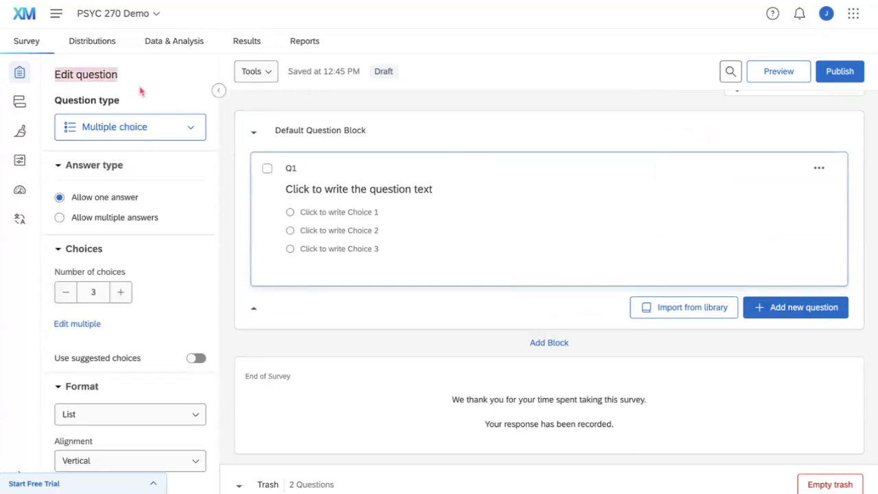
left_click(140, 91)
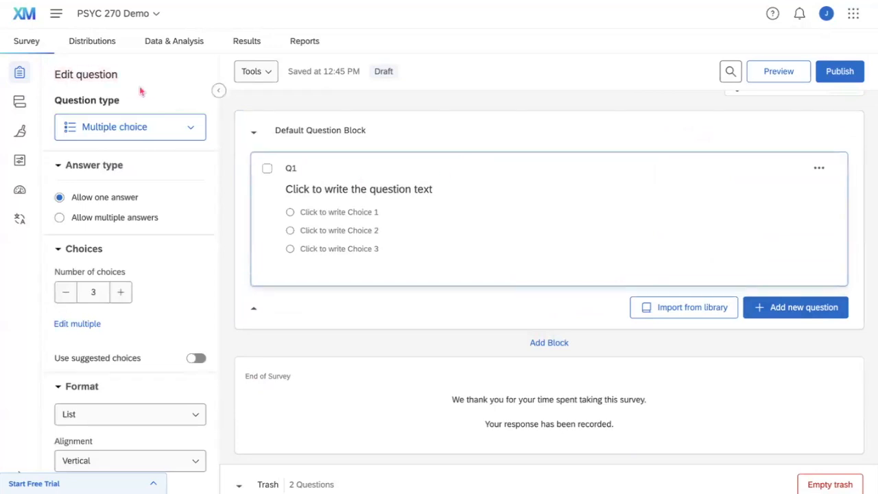
left_click(189, 131)
scroll(143, 244, "down", 3)
scroll(144, 236, "up", 3)
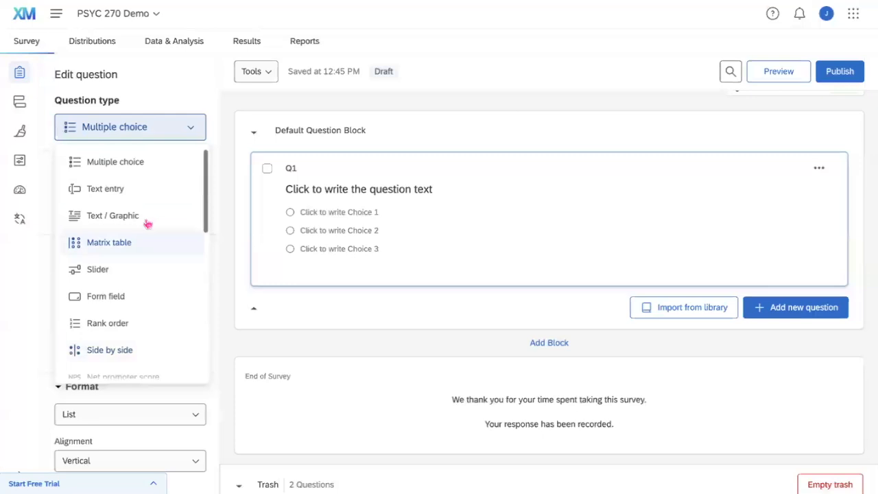
left_click(190, 128)
scroll(166, 176, "down", 1)
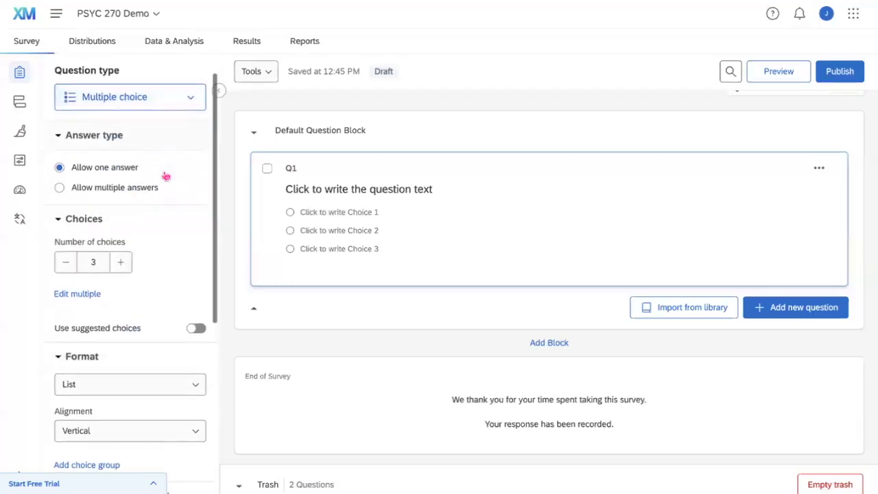
scroll(151, 225, "down", 2)
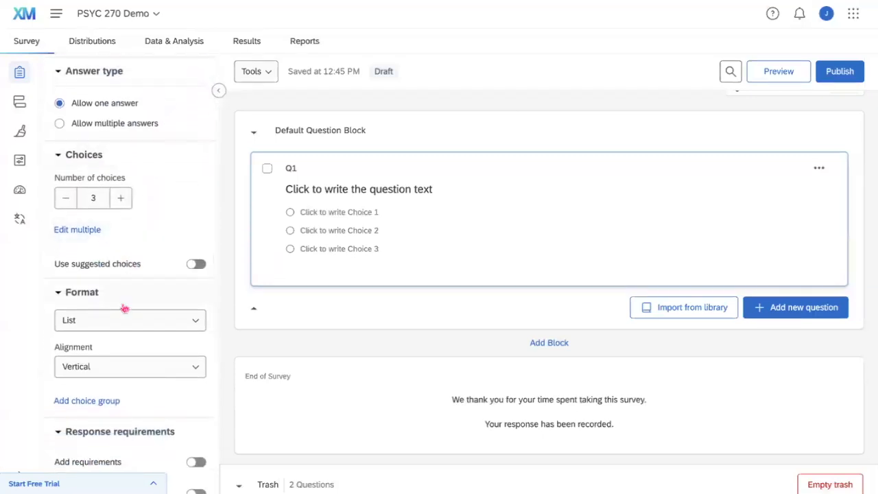
scroll(125, 302, "down", 4)
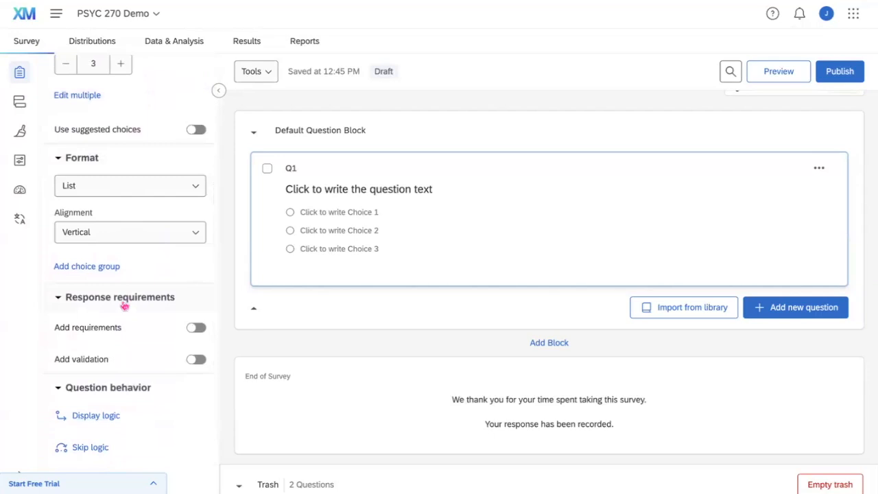
left_click(194, 329)
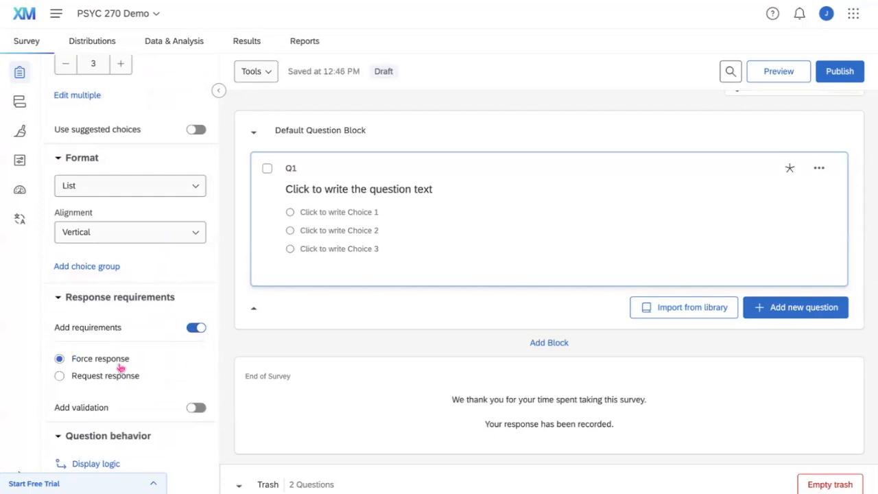
left_click(195, 327)
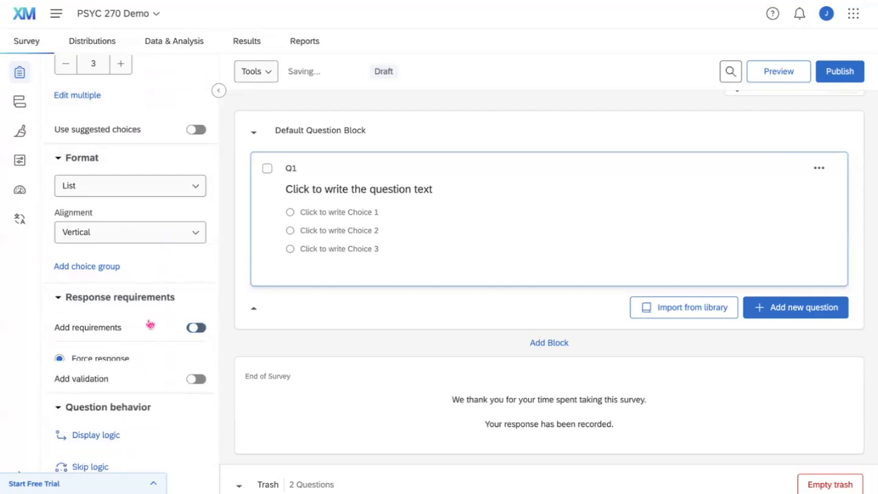
scroll(150, 324, "down", 2)
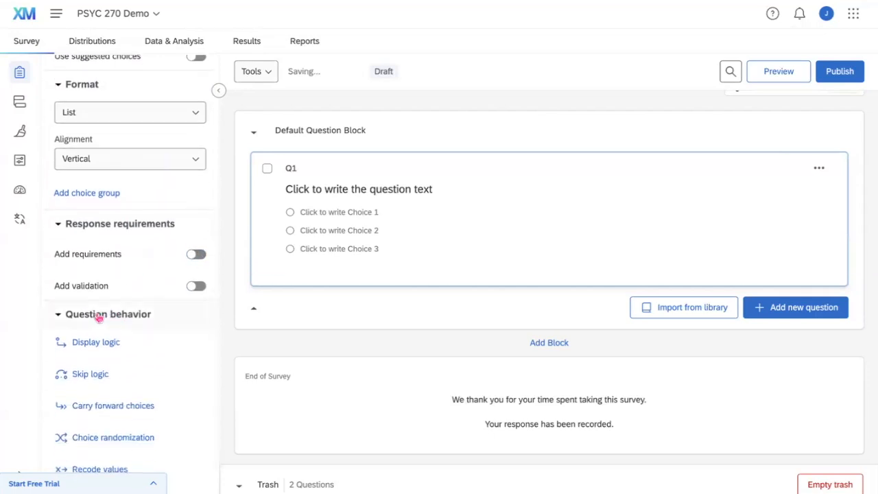
scroll(98, 316, "down", 1)
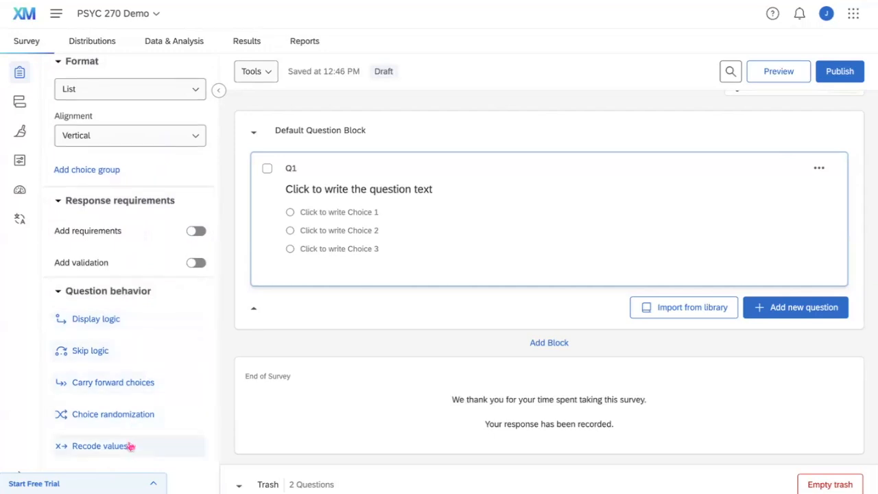
scroll(129, 448, "up", 5)
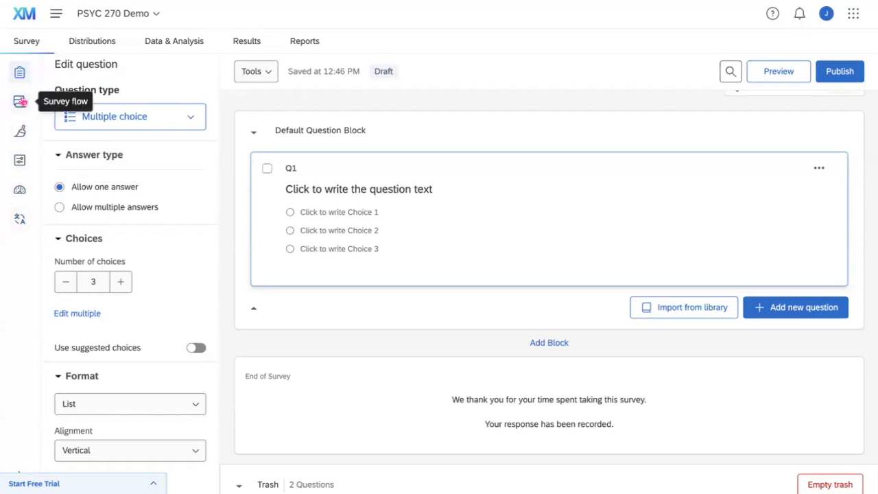
scroll(243, 140, "up", 1)
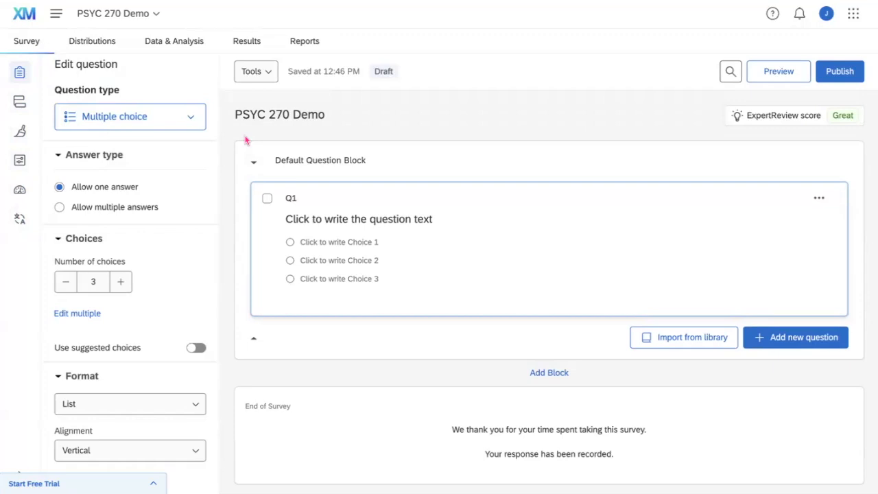
Retitle the Default Question Block as 'Consent', correcting a typo before confirming.
left_click(296, 168)
type("COns")
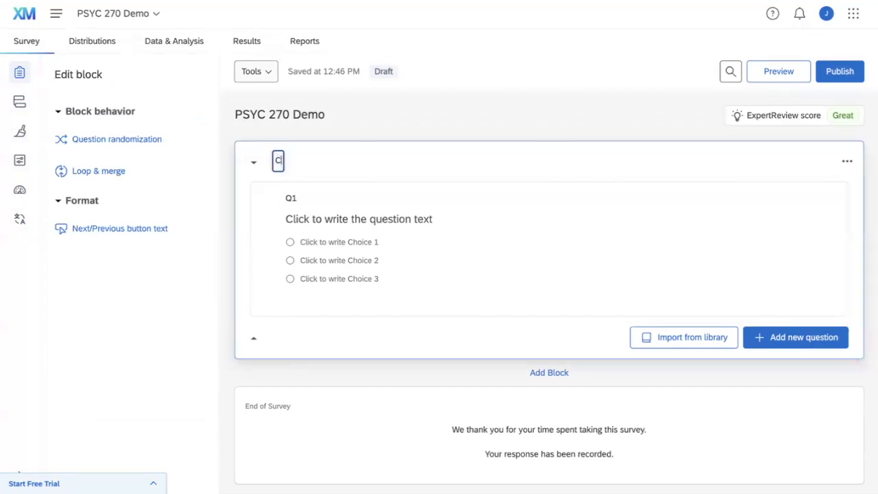
key("BackSpace")
key("BackSpace")
key("BackSpace")
type("onsent")
key("Return")
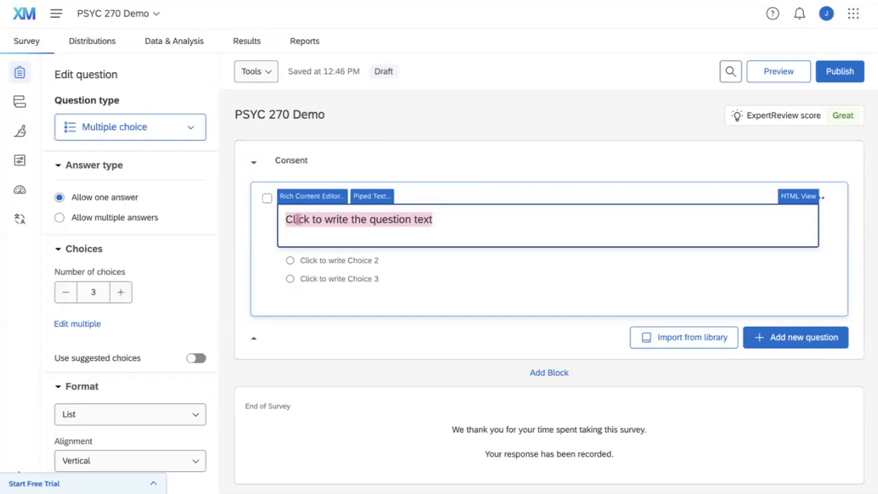
Paste the consent agreement as Q1's question text and switch to the Rich Content Editor.
left_click(298, 219)
key("ctrl+v")
scroll(305, 240, "down", 1)
scroll(305, 240, "down", 5)
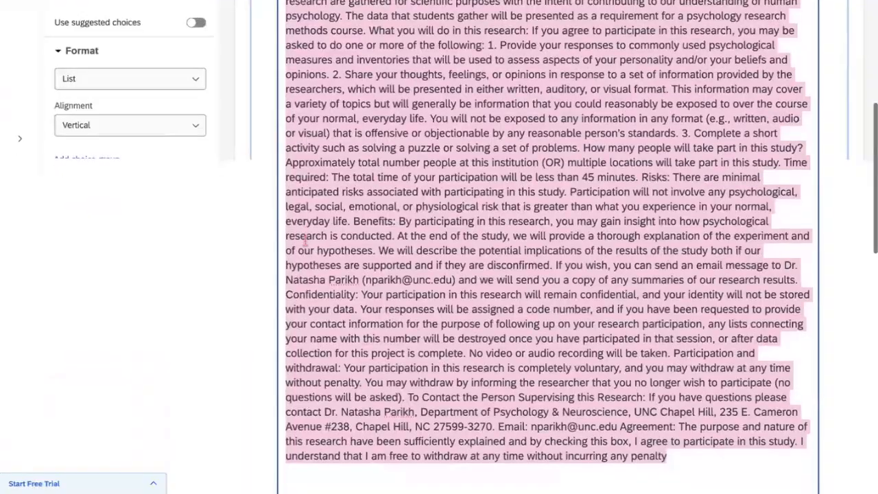
scroll(304, 240, "down", 1)
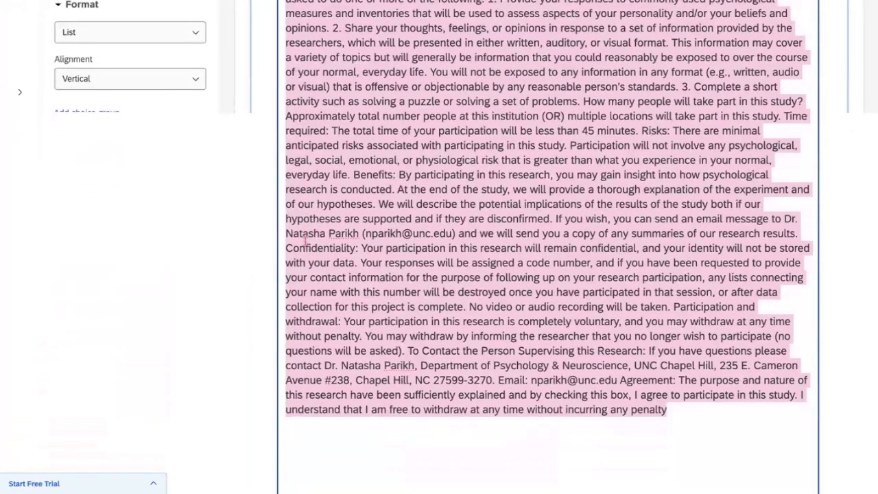
scroll(305, 240, "up", 1)
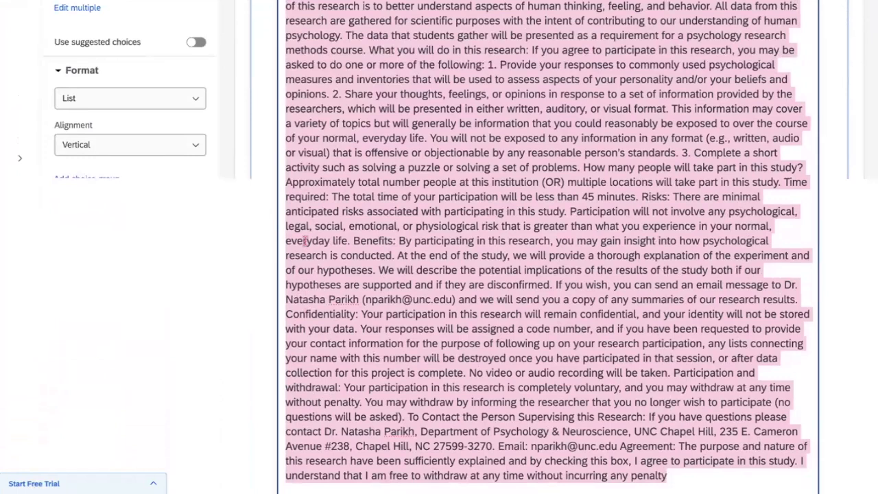
scroll(305, 240, "up", 3)
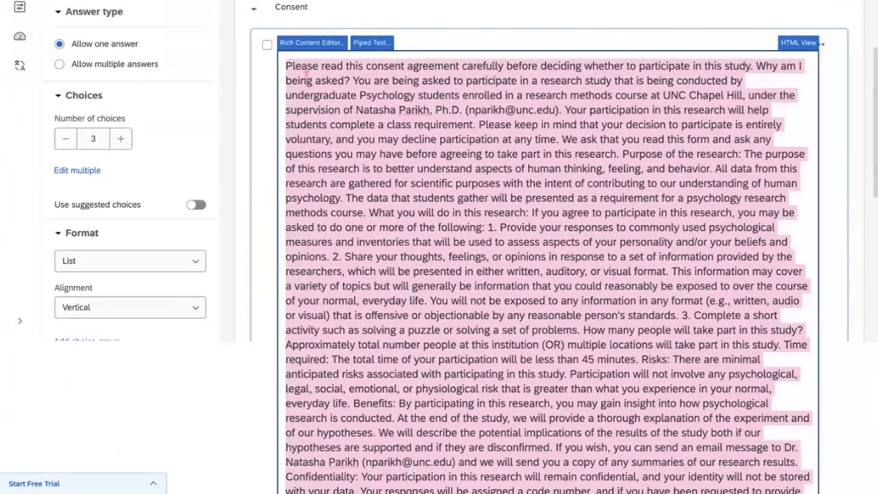
left_click(352, 80)
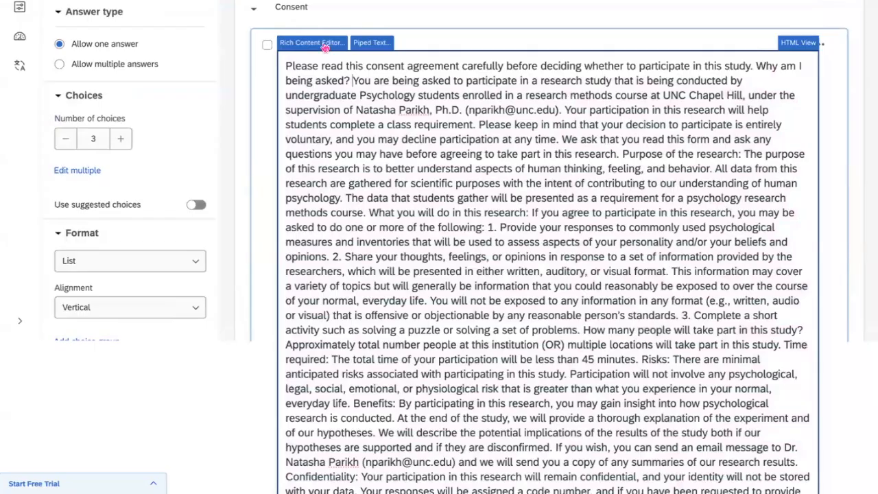
left_click(325, 45)
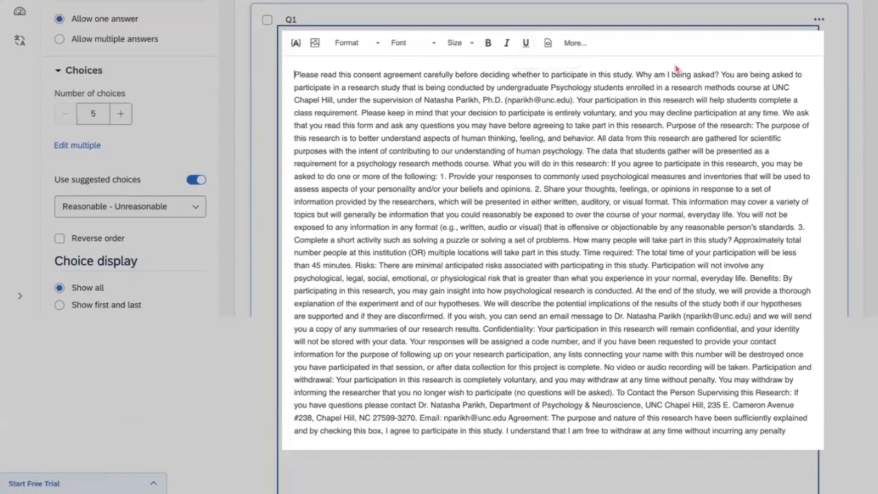
Put 'Why am I being asked?' on its own line as a bold heading.
left_click(635, 77)
key("Return")
key("Return")
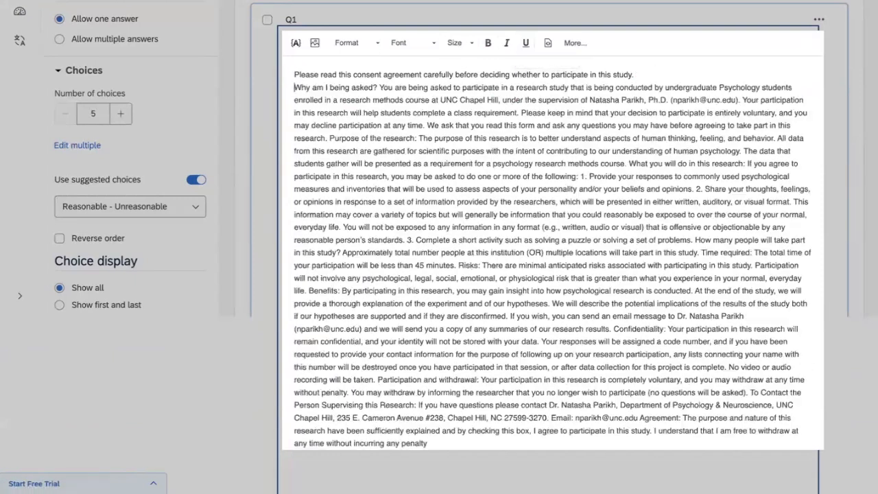
left_click(376, 101)
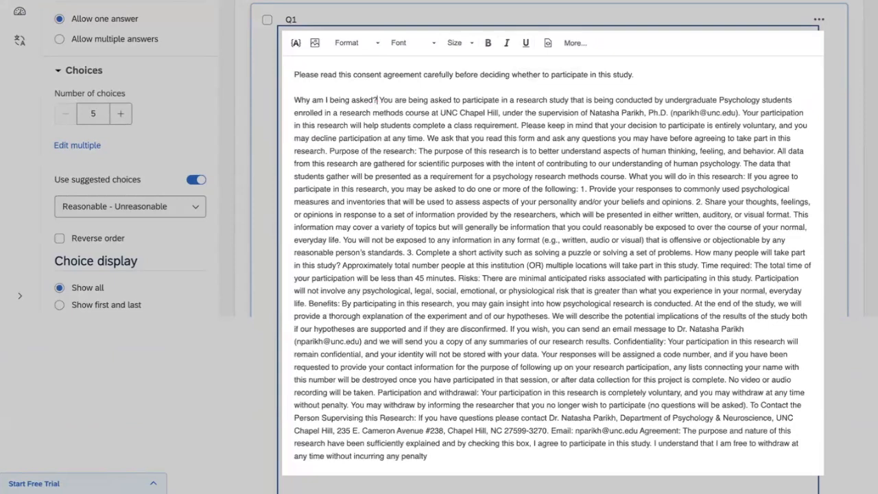
key("Return")
left_click_drag(377, 101, 295, 100)
left_click(487, 43)
left_click(298, 113)
key("BackSpace")
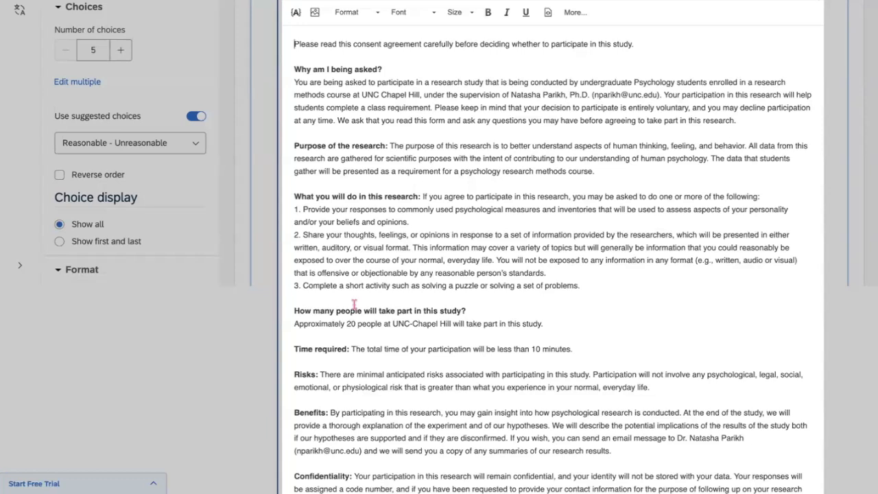
Format the participants and time-required sections, then close the rich-text editor.
left_click_drag(575, 349, 411, 350)
left_click_drag(336, 341, 291, 312)
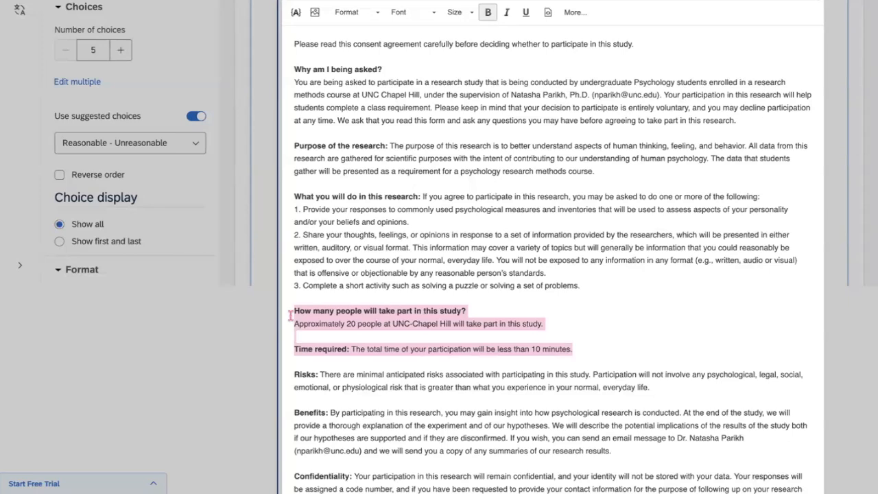
left_click(585, 351)
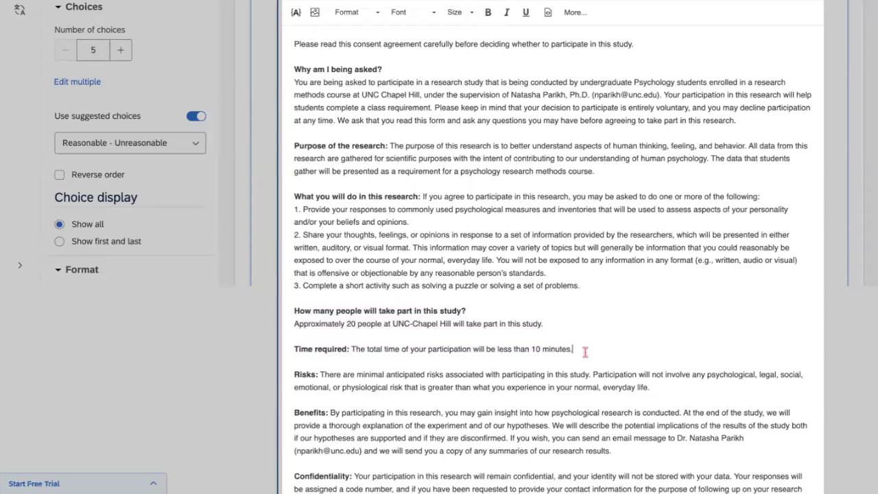
left_click(168, 351)
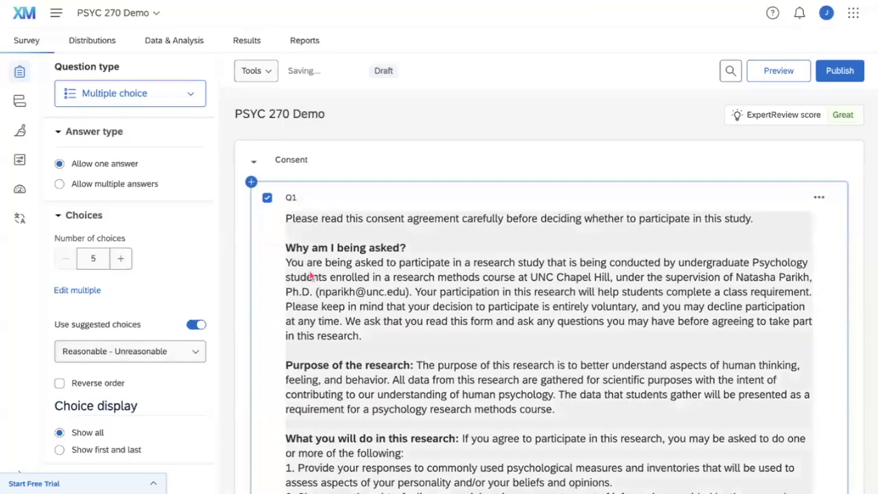
scroll(312, 275, "down", 3)
scroll(310, 276, "down", 3)
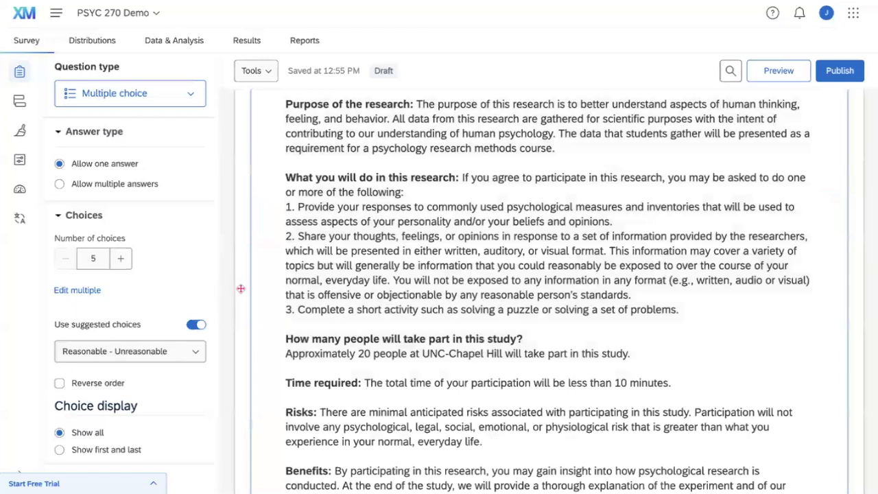
scroll(240, 289, "down", 14)
scroll(240, 289, "down", 3)
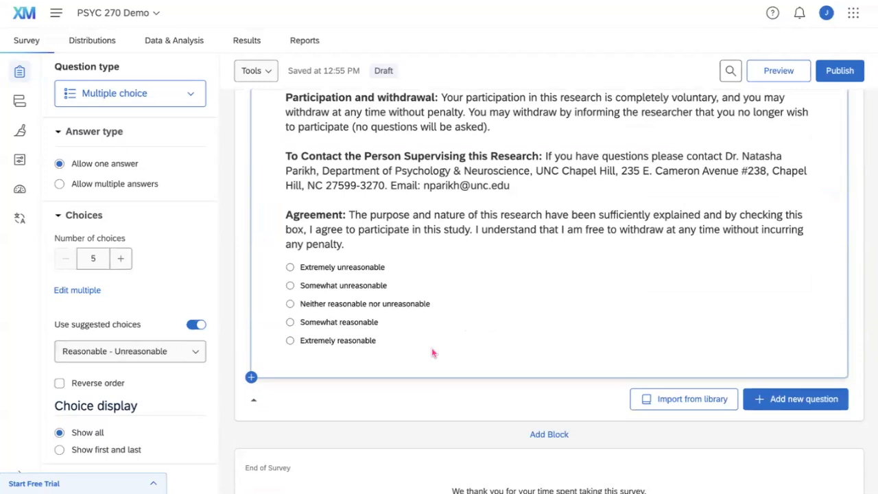
scroll(108, 137, "up", 1)
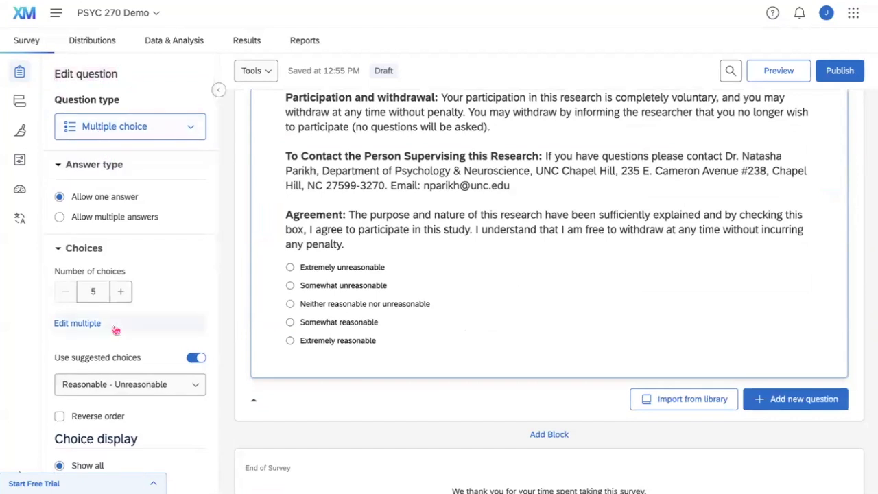
scroll(116, 331, "down", 1)
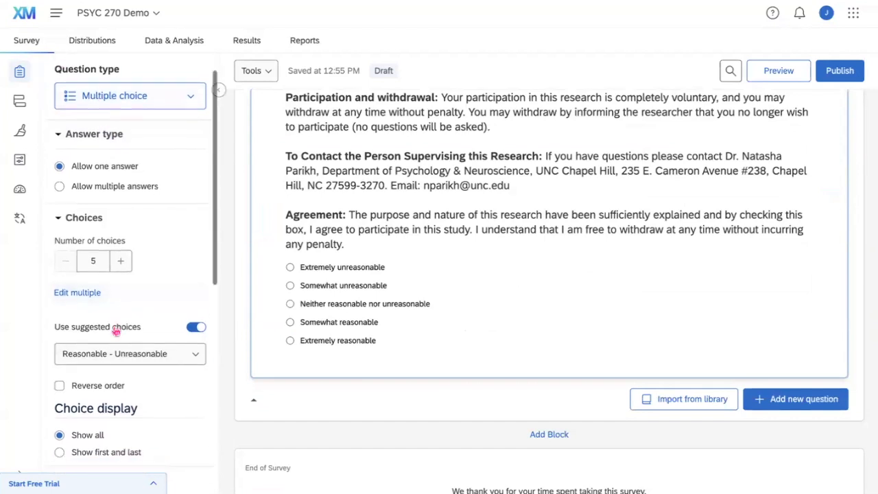
Drop the suggested answer choices and reduce Q1 to two choices.
left_click(197, 327)
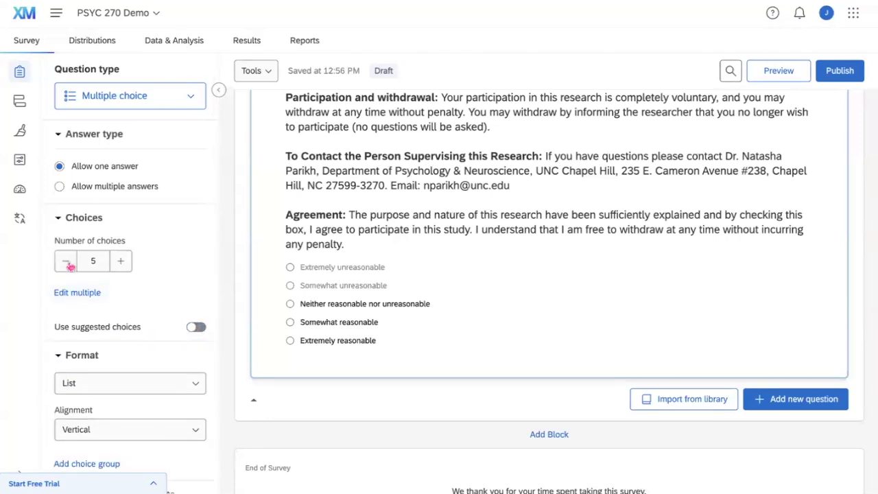
left_click(67, 265)
left_click(68, 265)
left_click(68, 265)
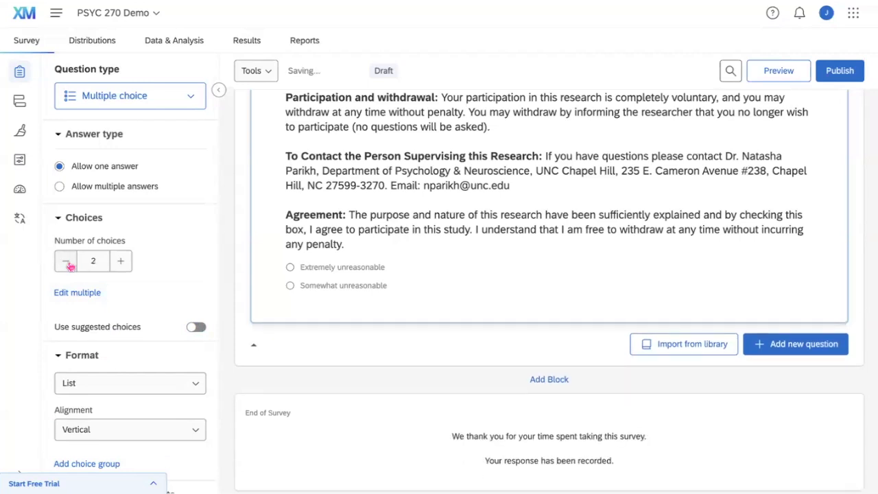
Label the two choices 'Yes, I consent' and 'No, I do not consent'.
left_click(325, 267)
double_click(323, 266)
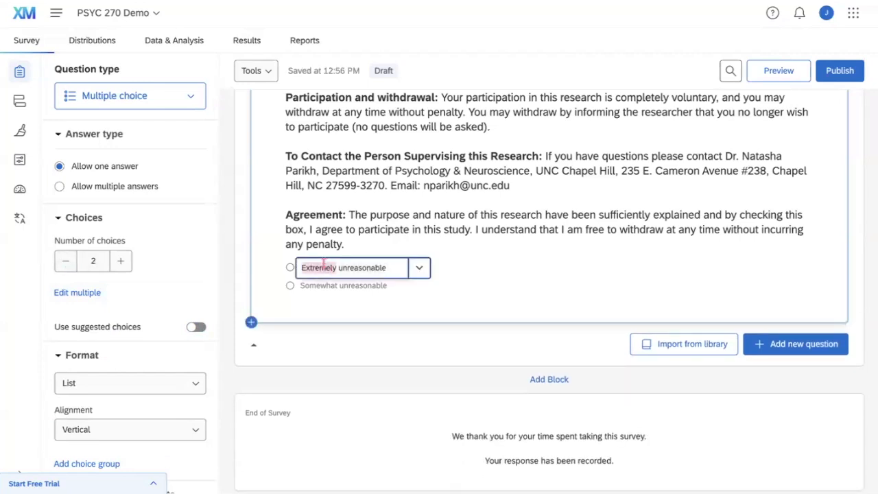
triple_click(324, 265)
type("Yes,")
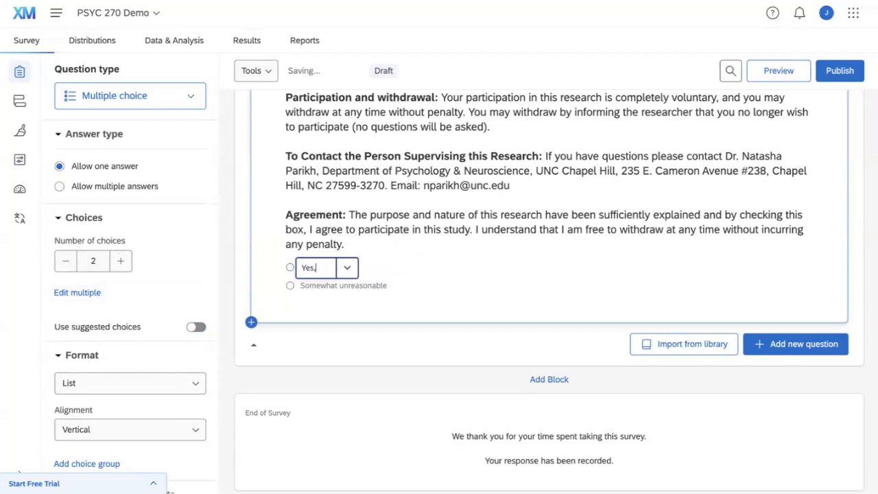
type(" I consent")
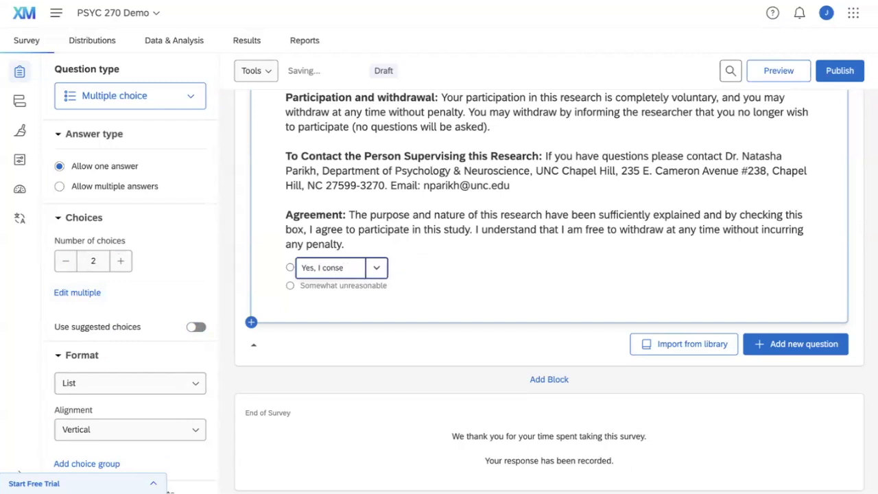
left_click(339, 287)
triple_click(337, 286)
type("No")
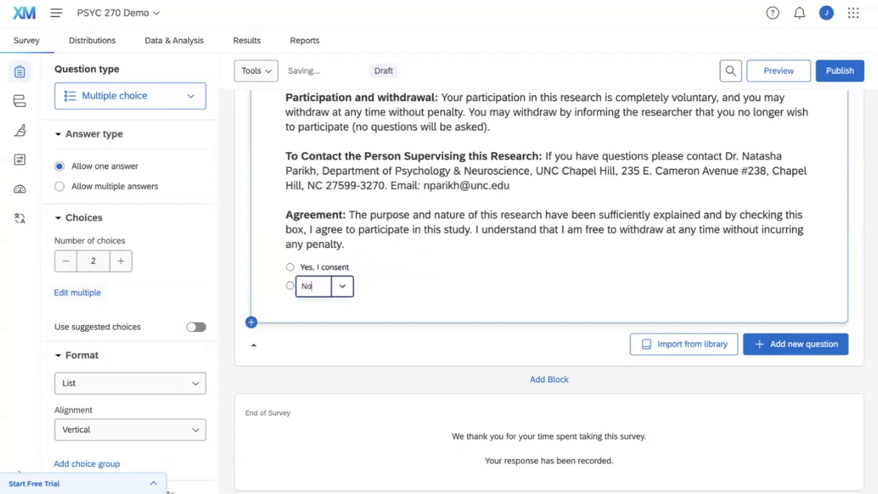
type(", I do not co")
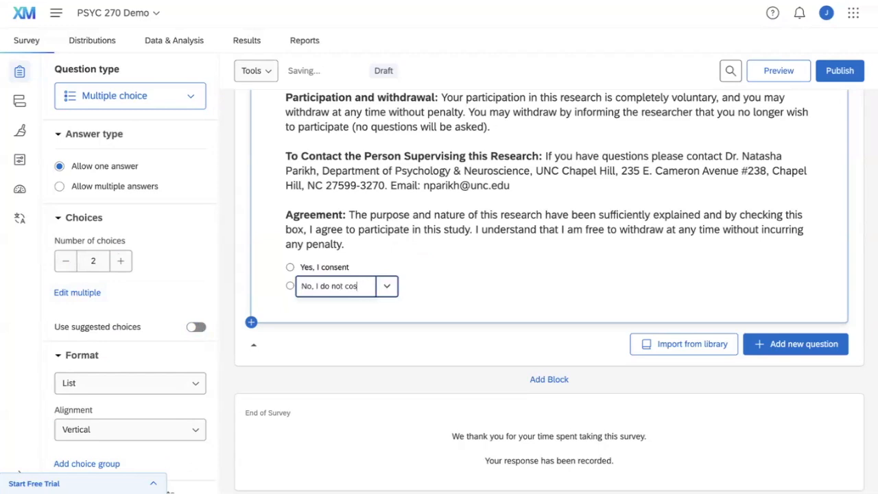
type("nsent")
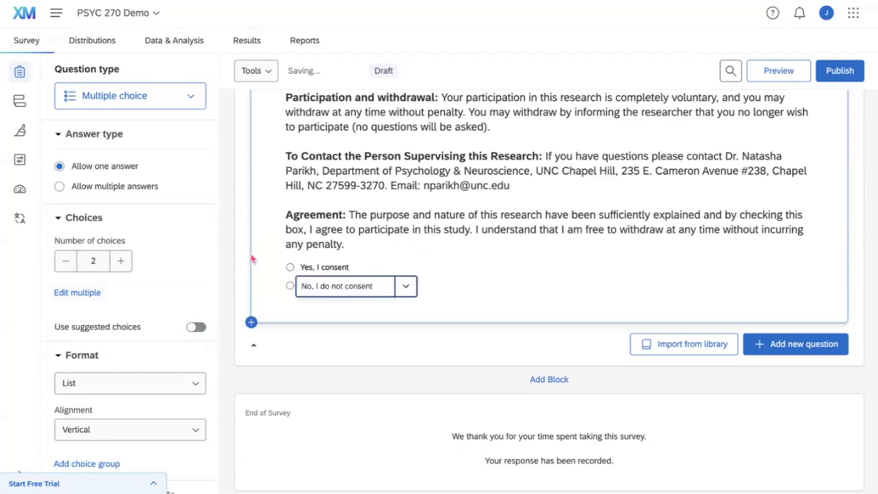
left_click(241, 251)
Turn on Force response for Q1 under Response requirements.
left_click(277, 238)
scroll(276, 237, "up", 10)
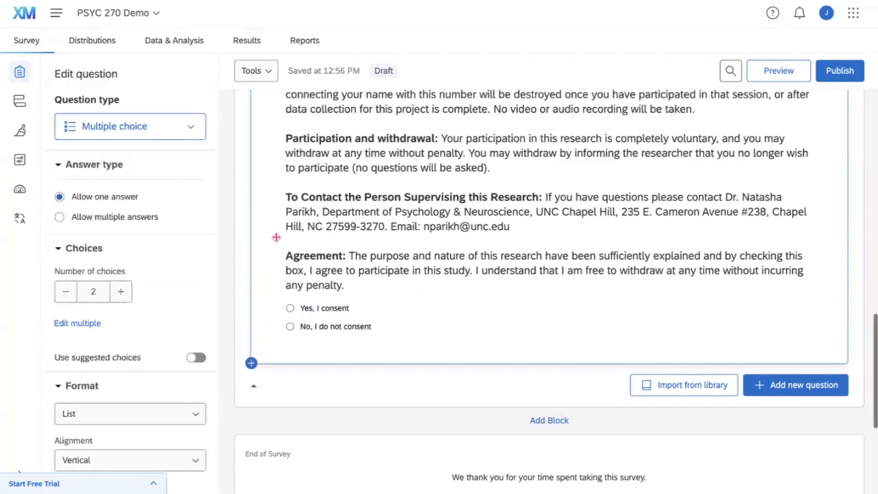
scroll(276, 237, "down", 5)
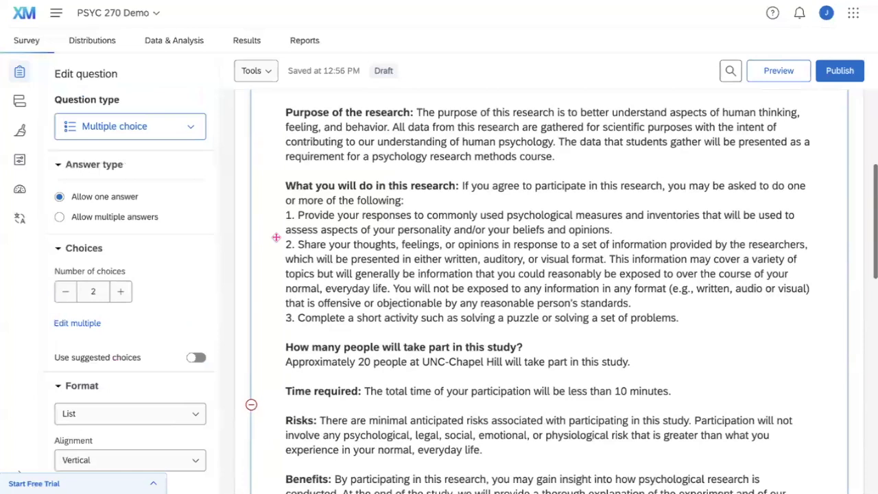
scroll(276, 238, "down", 10)
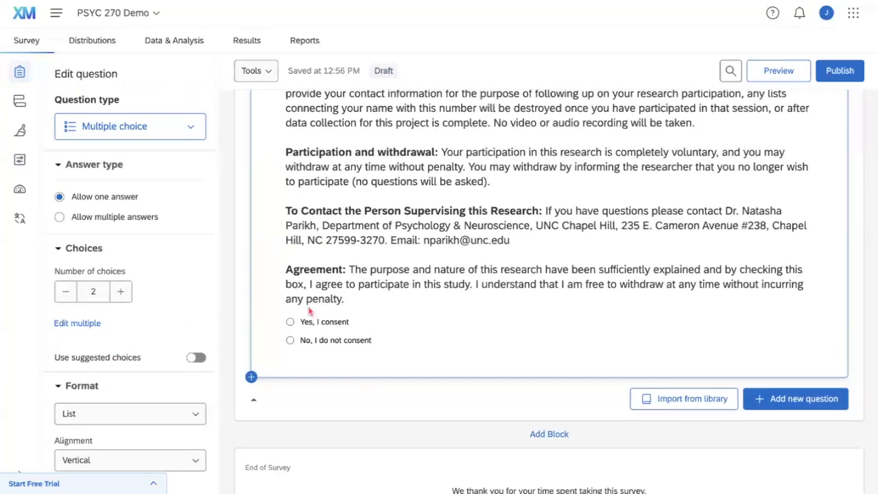
scroll(183, 297, "down", 5)
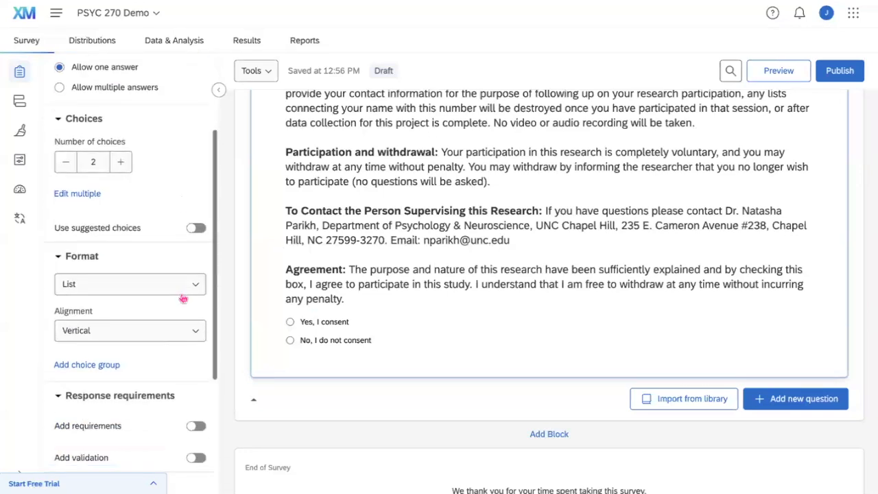
left_click(197, 322)
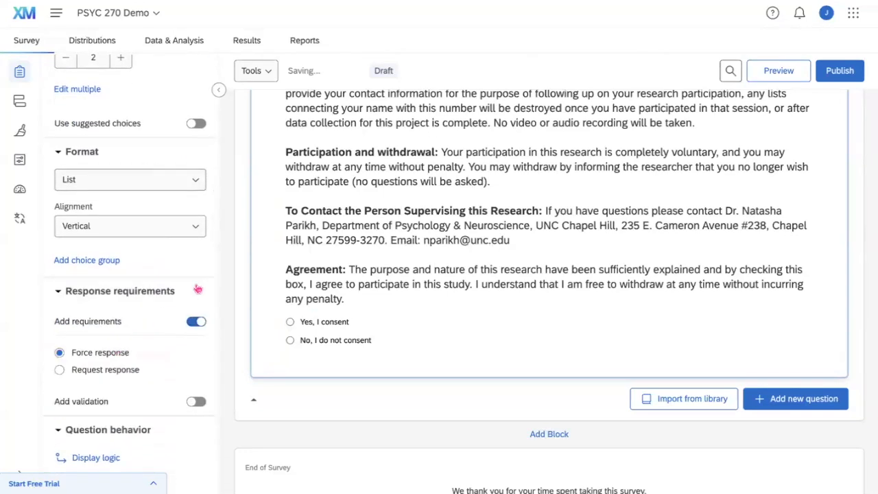
scroll(234, 253, "up", 6)
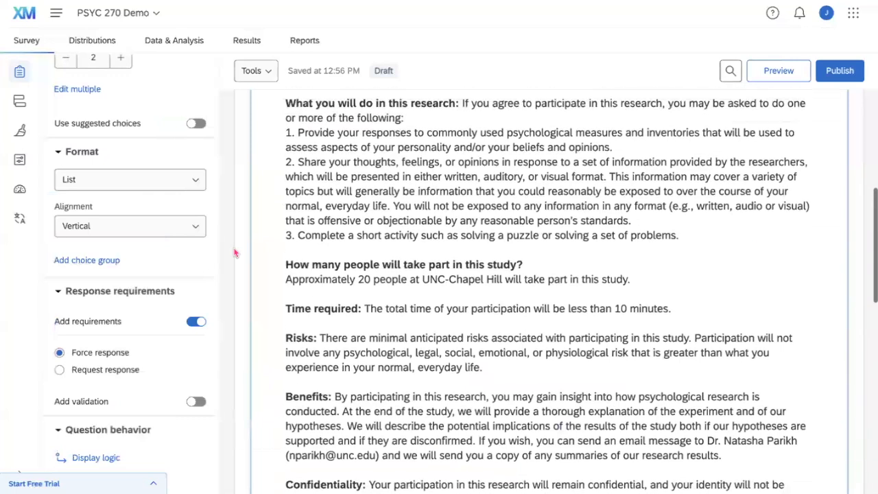
scroll(234, 253, "up", 3)
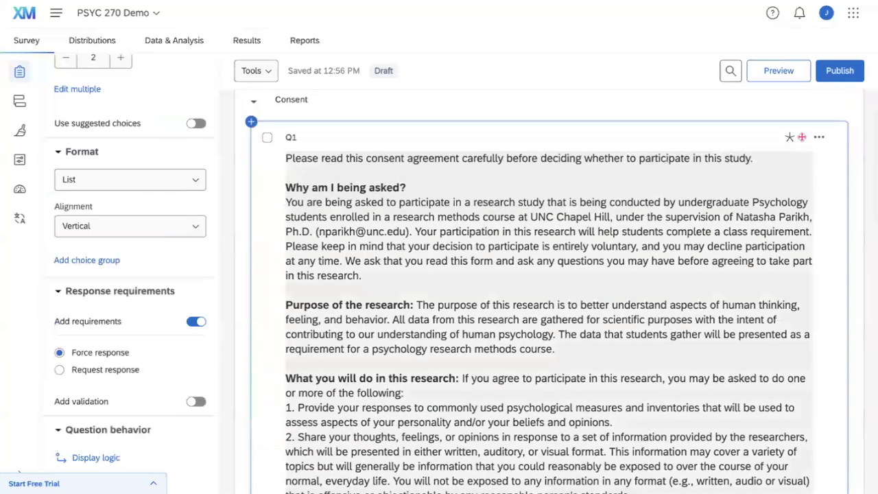
mouse_move(788, 139)
scroll(453, 229, "down", 15)
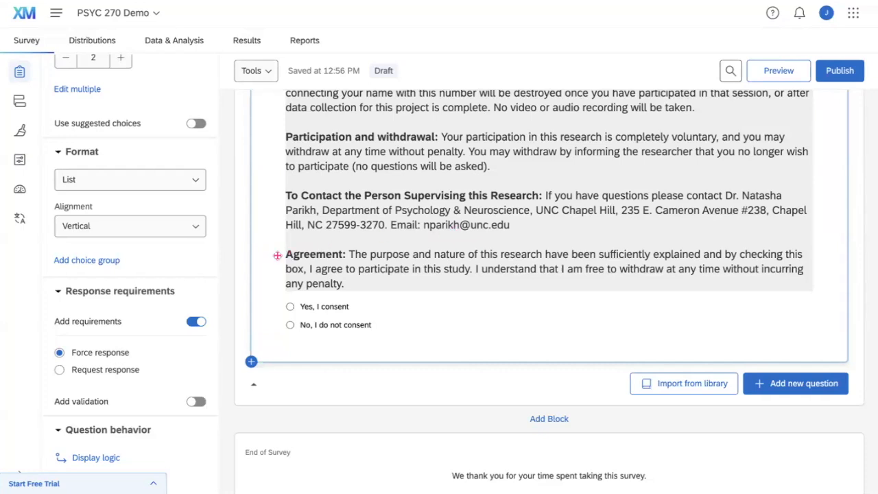
scroll(170, 291, "down", 3)
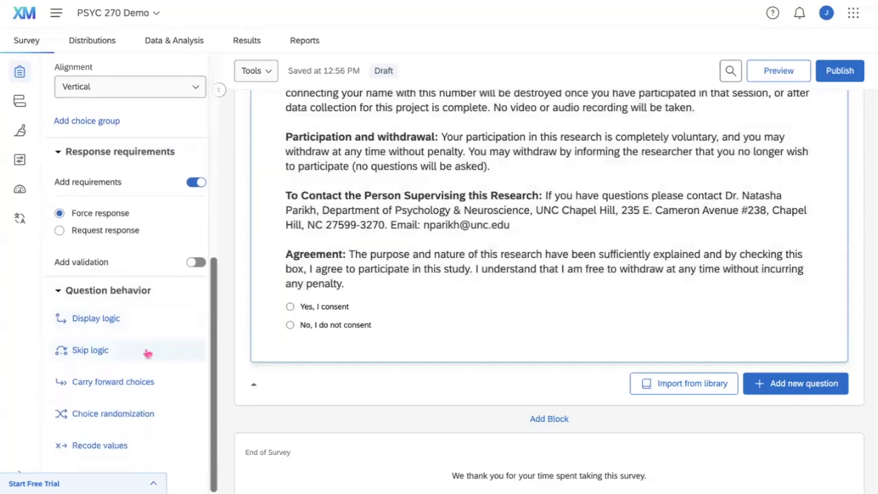
Add Q1 skip logic: go to End of Survey if 'No, I do not consent' is selected.
left_click(88, 350)
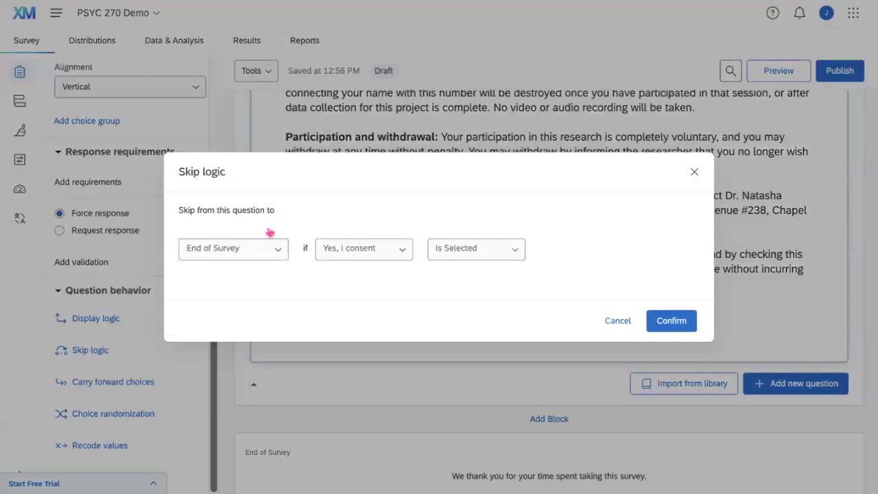
left_click(276, 249)
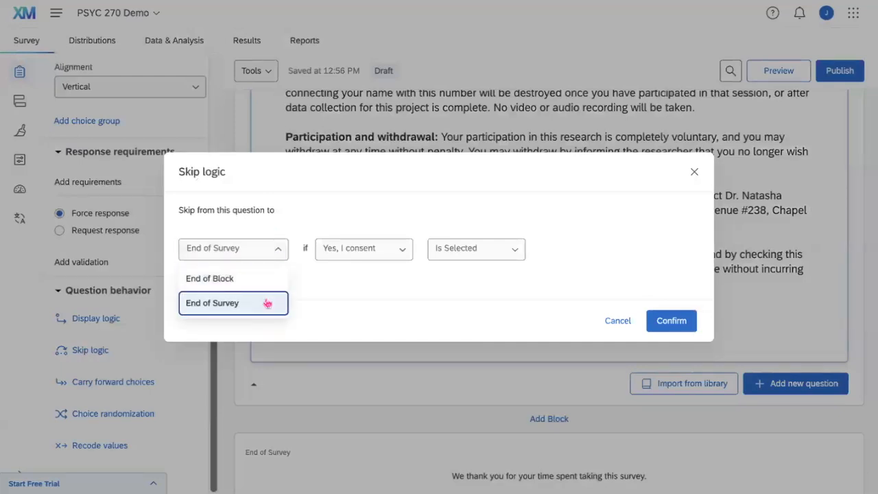
left_click(269, 300)
left_click(330, 253)
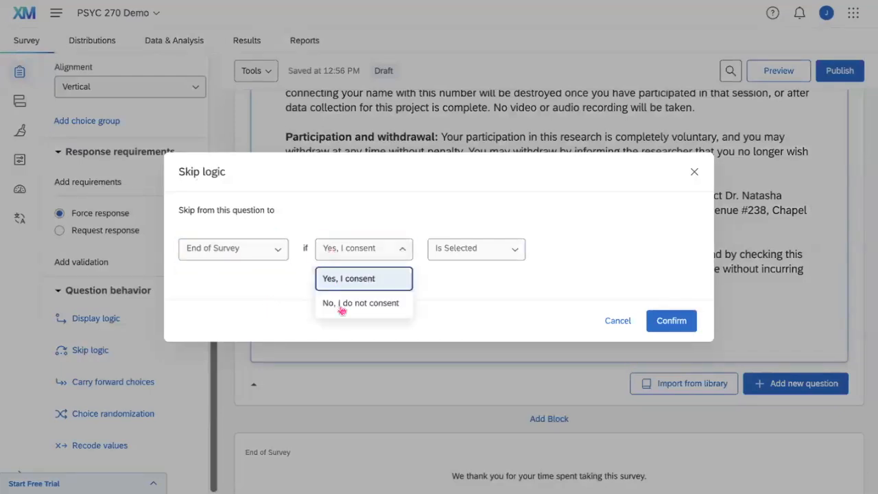
left_click(342, 308)
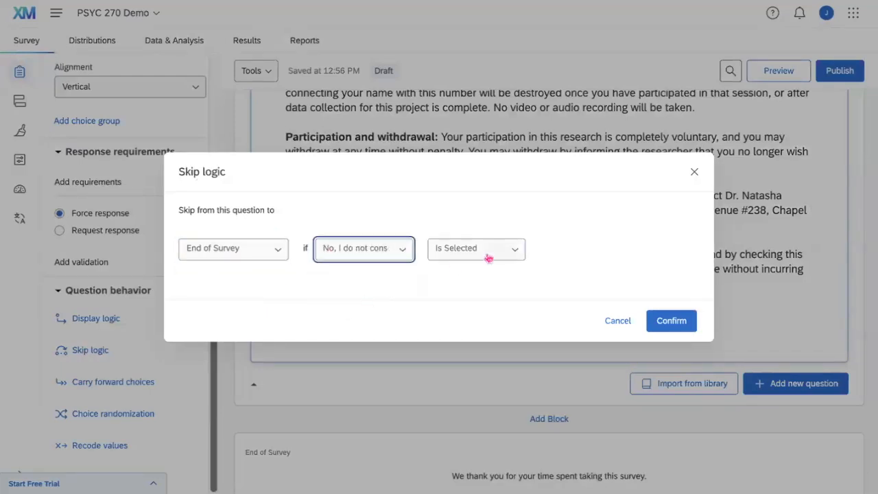
left_click(672, 321)
scroll(474, 269, "up", 5)
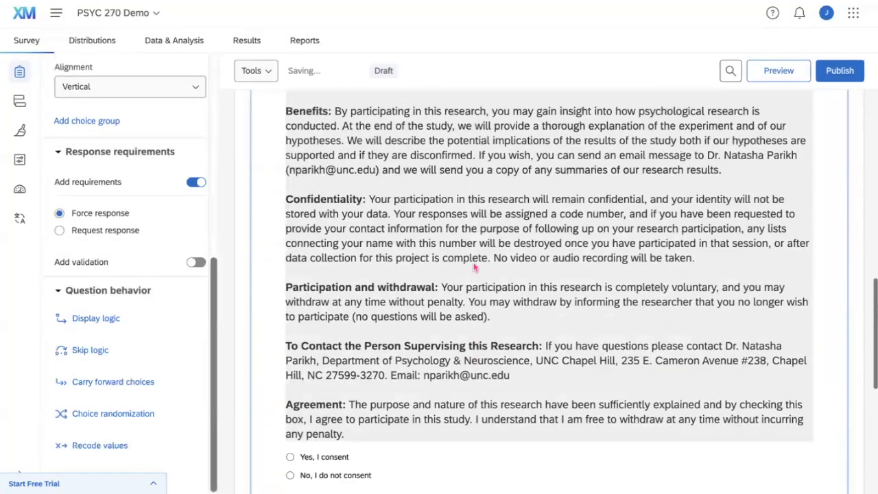
scroll(473, 269, "up", 8)
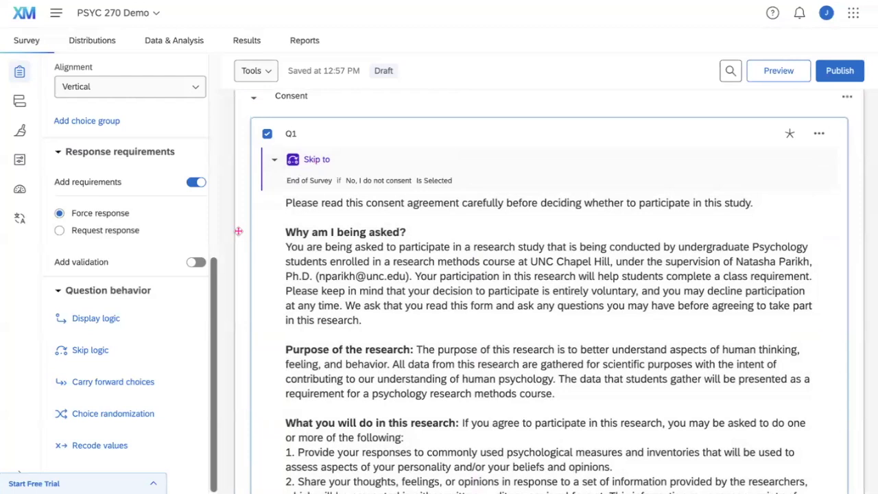
scroll(329, 357, "down", 10)
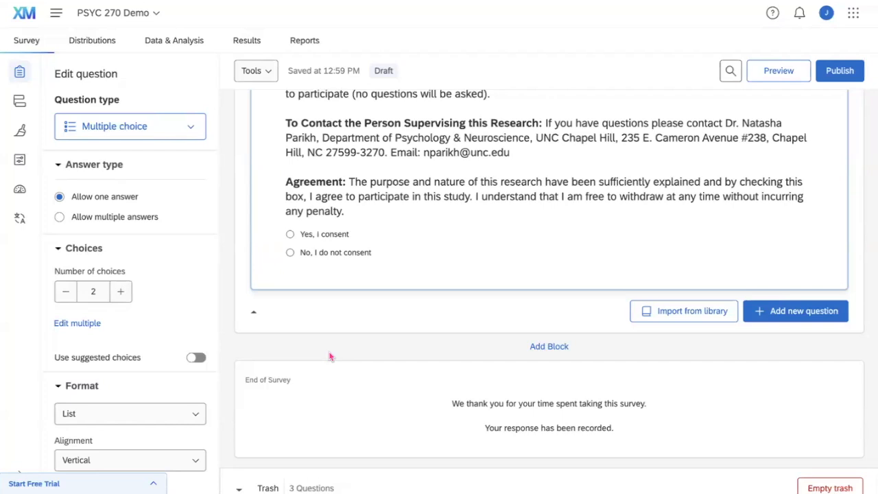
scroll(329, 357, "up", 15)
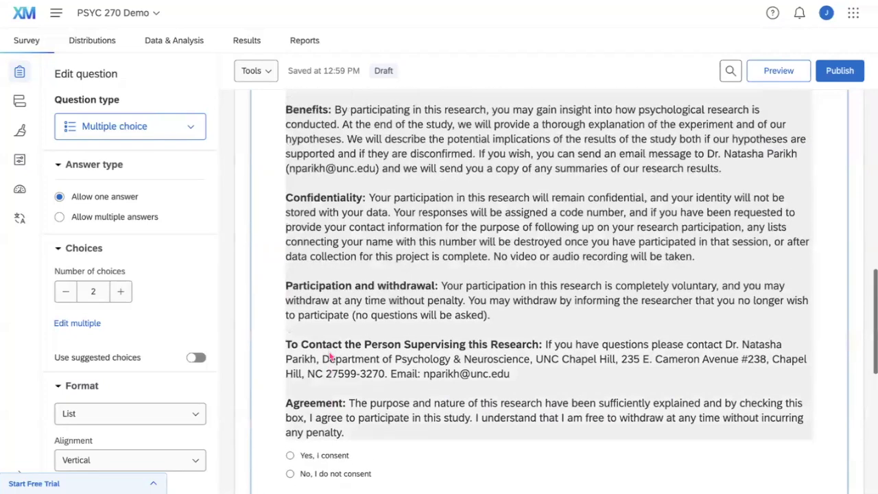
scroll(330, 356, "up", 2)
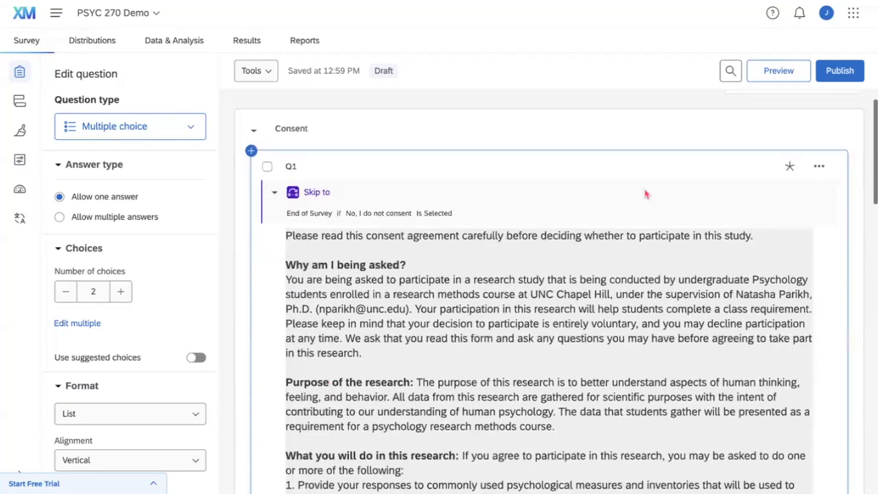
Insert a page break after Q1 via its '...' options menu.
left_click(820, 169)
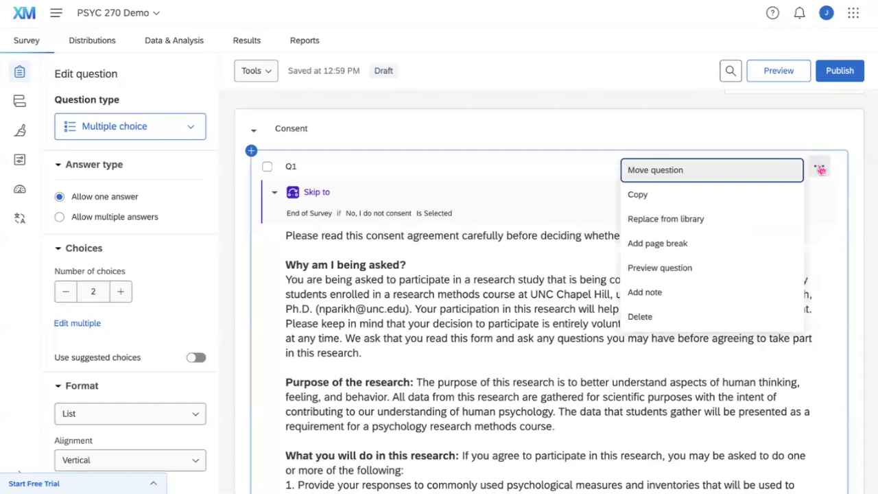
left_click(720, 240)
scroll(491, 391, "down", 12)
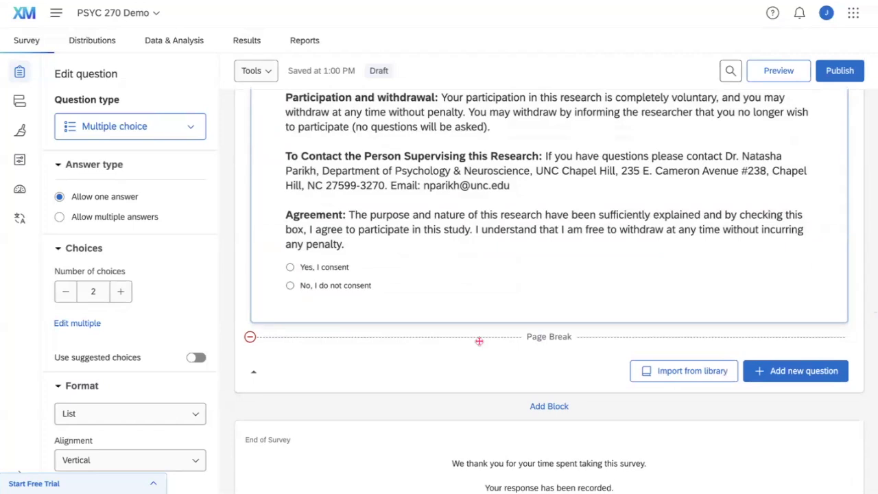
scroll(478, 340, "down", 1)
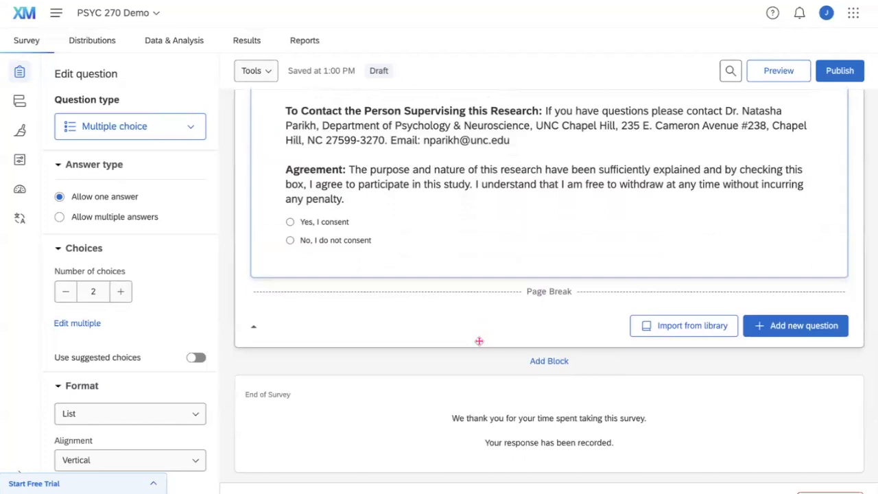
Add a block after Consent and rename its 'Block 1' title to 'Demographics'.
left_click(534, 363)
scroll(386, 422, "down", 2)
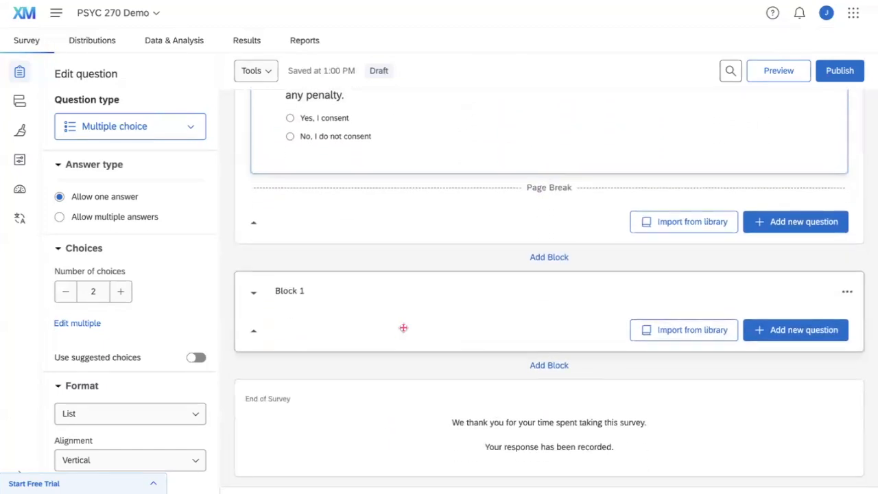
left_click(299, 295)
type("Demo")
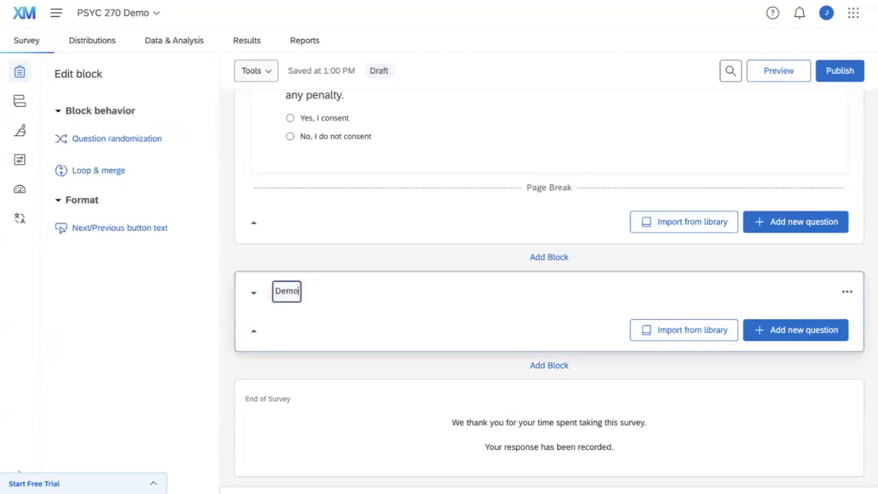
type("graphics")
left_click(387, 293)
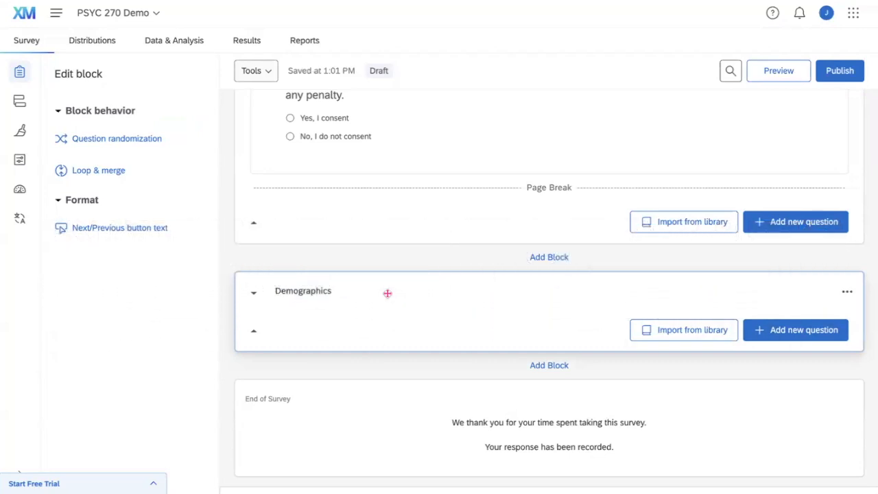
Add text entry question Q5 reading 'Age (please fill in your age in numerical form below)'.
left_click(762, 327)
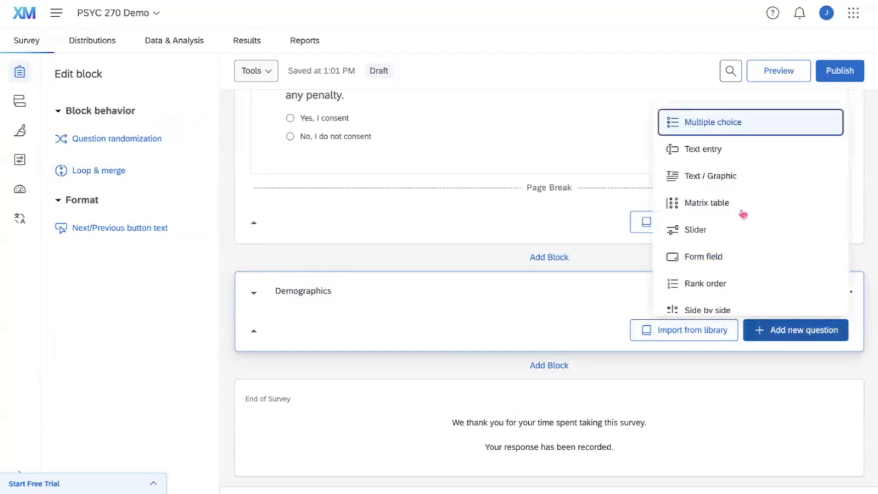
left_click(724, 153)
scroll(402, 349, "down", 2)
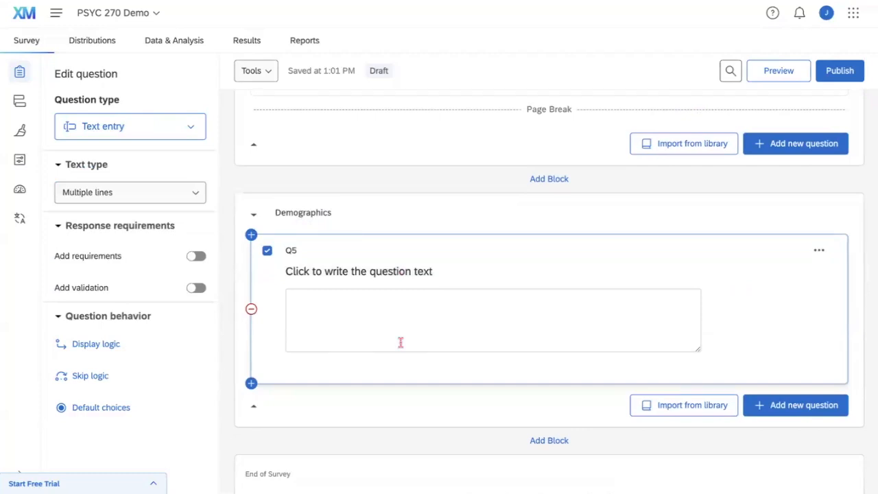
left_click(371, 270)
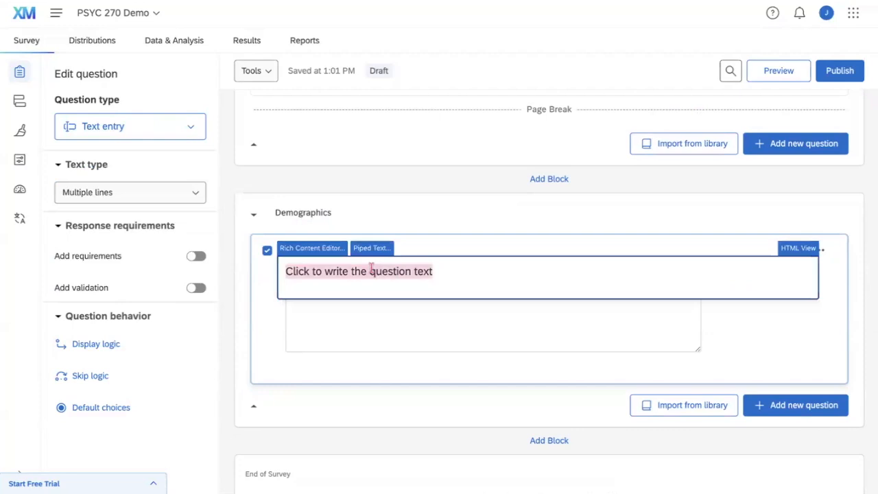
type("Age (please fill in your age in numerical form below)")
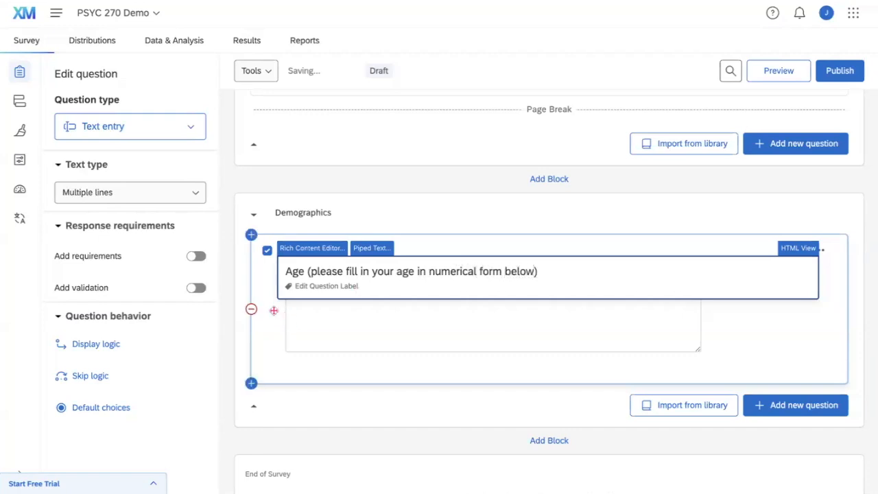
left_click(273, 310)
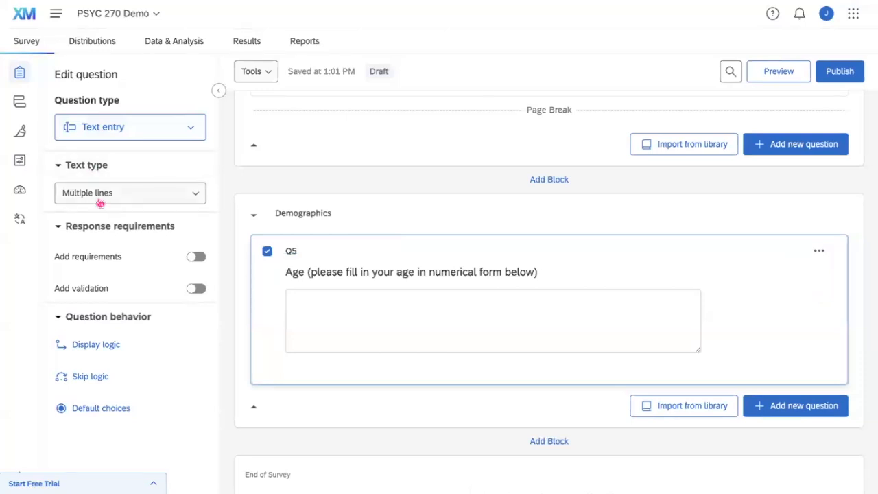
Make the Age answer box a single line.
left_click(101, 201)
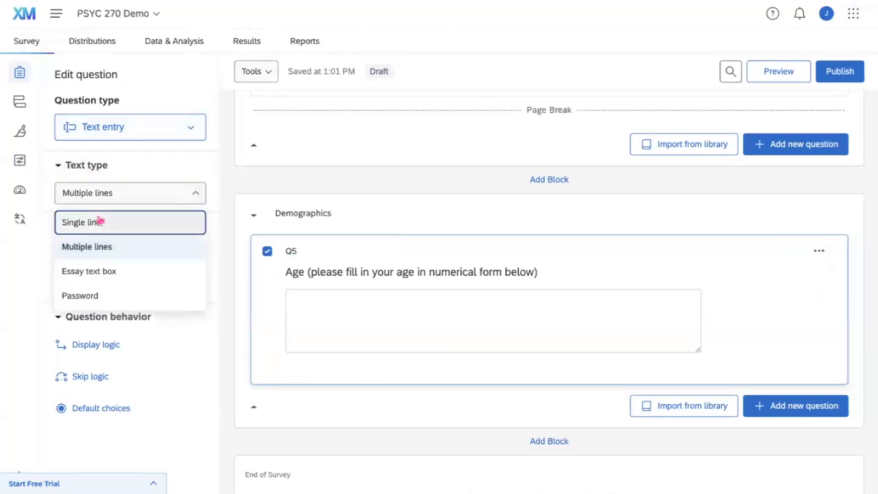
left_click(98, 227)
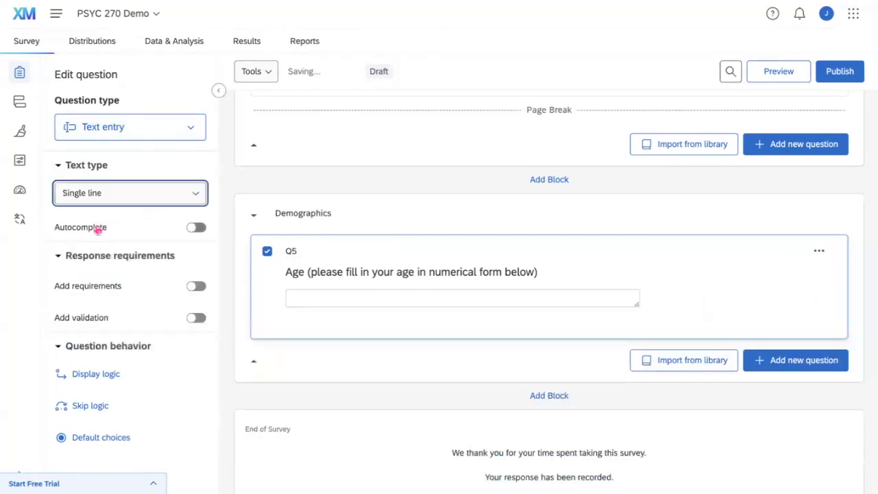
scroll(324, 277, "down", 1)
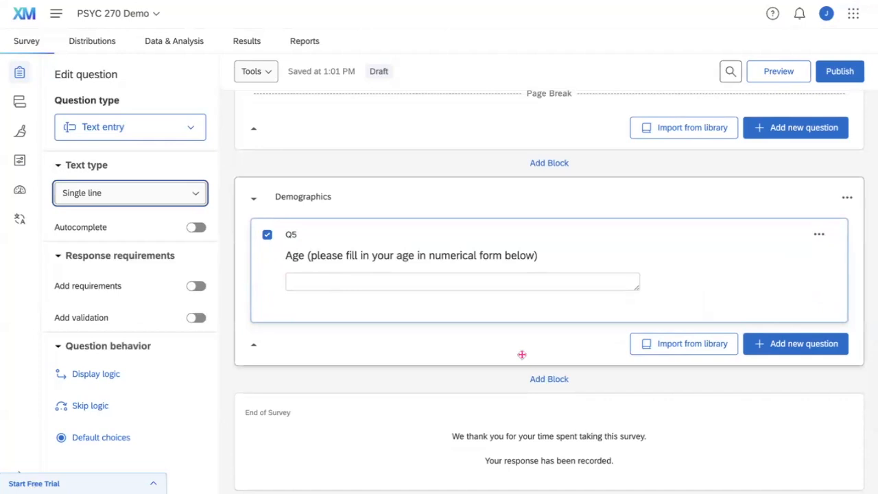
scroll(229, 337, "down", 1)
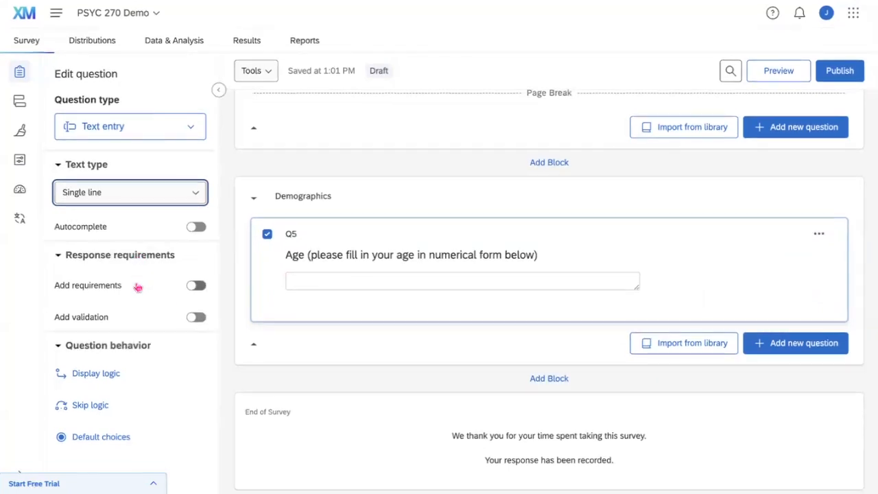
Add multiple-choice Q6 'Gender' with suggested answer choices, then a blank multiple-choice Q7.
left_click(760, 347)
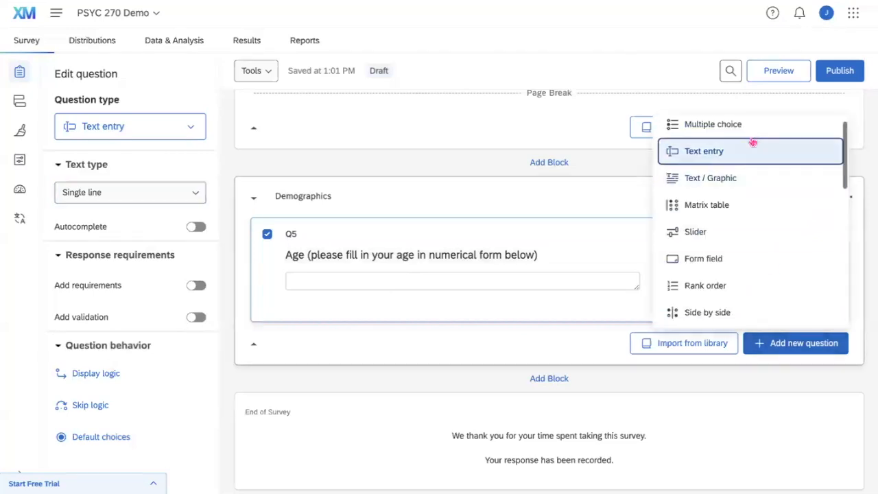
left_click(750, 136)
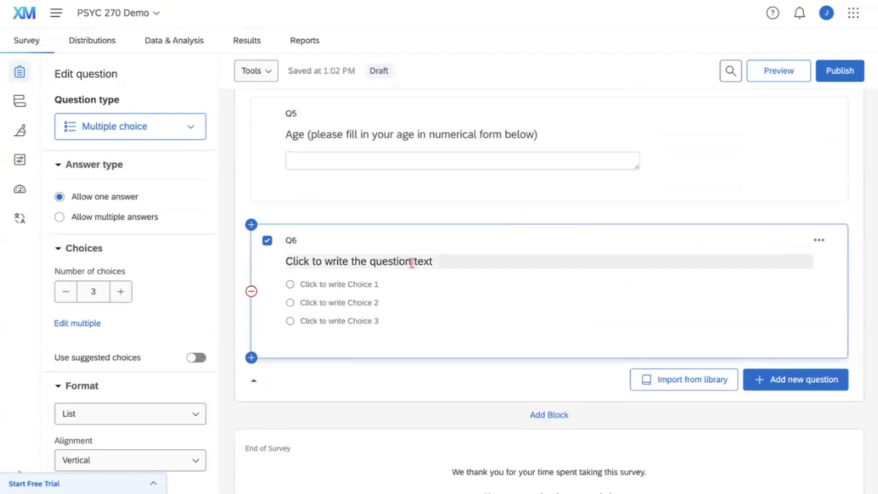
left_click(412, 262)
type("Gender")
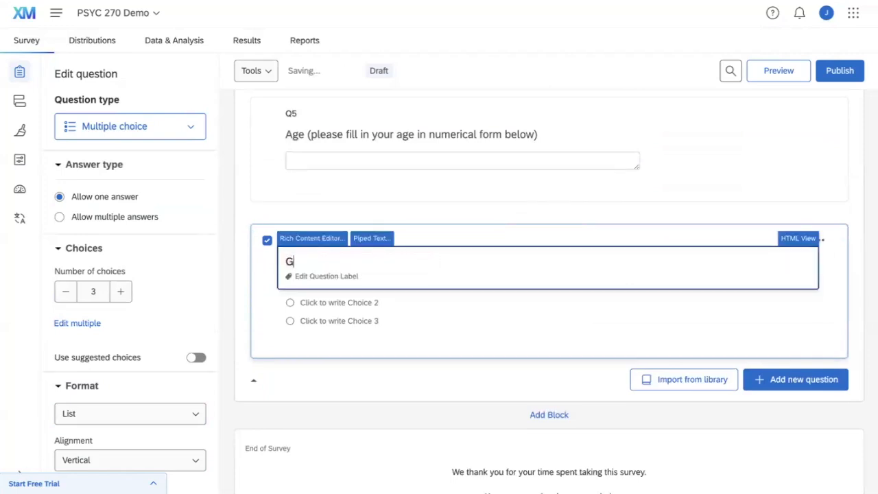
left_click(245, 272)
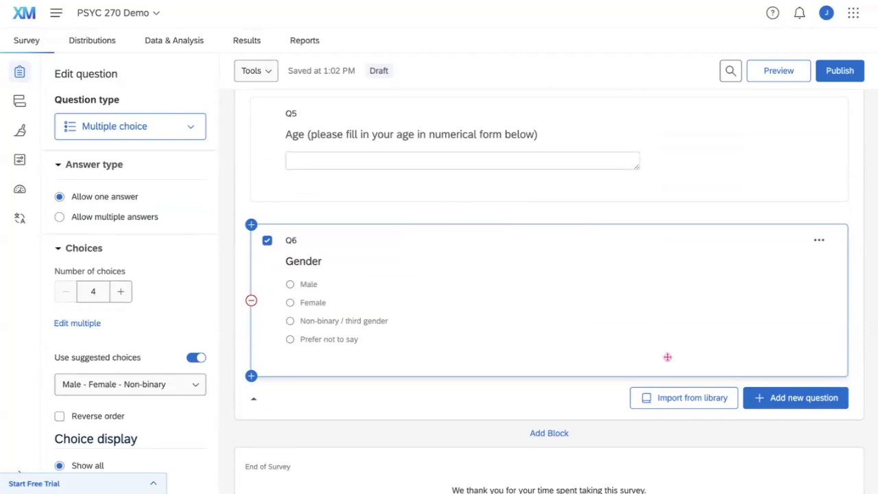
left_click(761, 398)
left_click(763, 152)
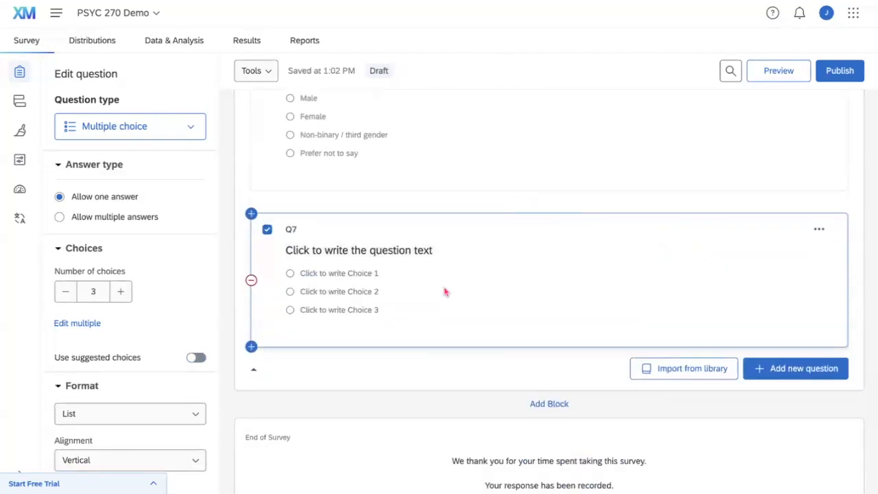
Word Q7 'Which of the following best describes you?' and add a fourth choice 'Other' allowing text entry.
left_click(403, 251)
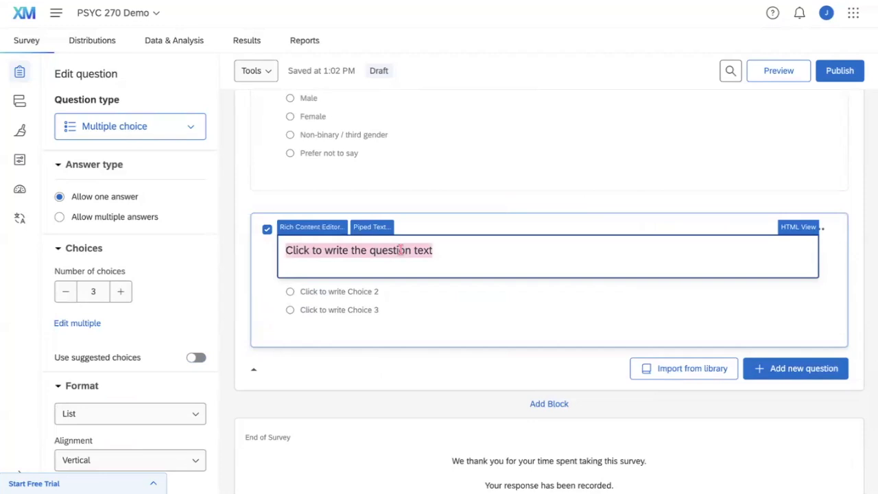
type("Which o")
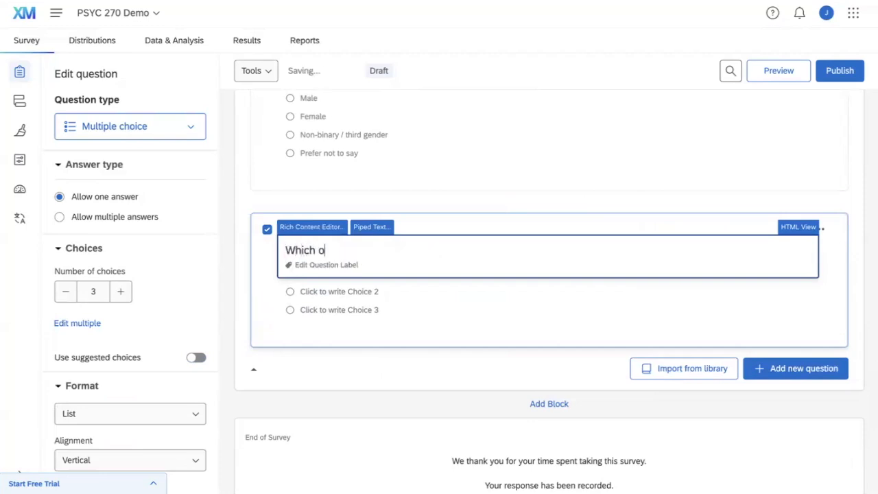
type("f the following best")
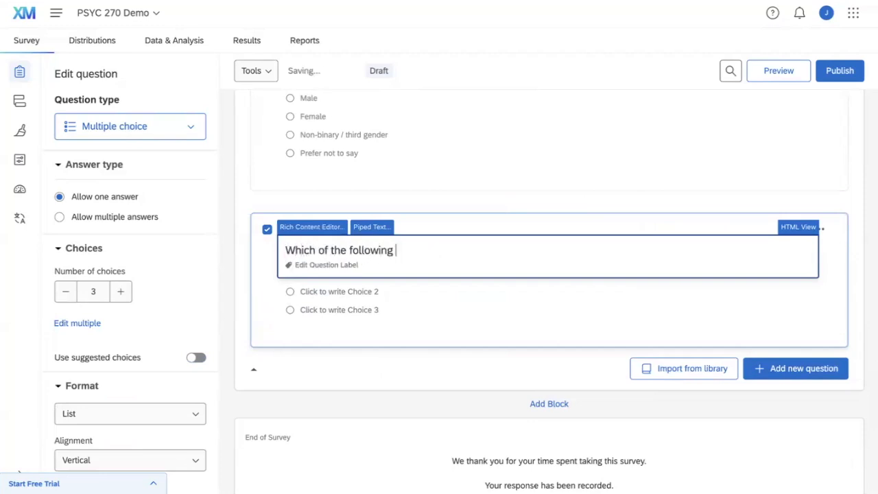
type(" de")
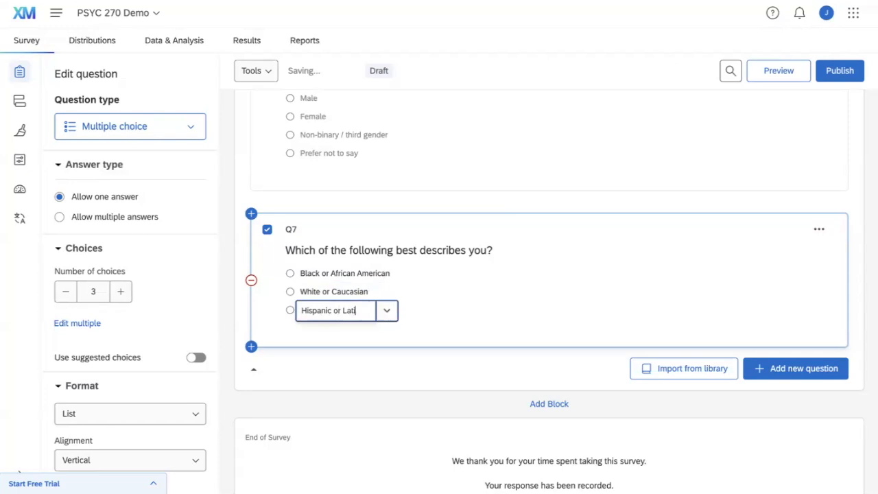
type("ino")
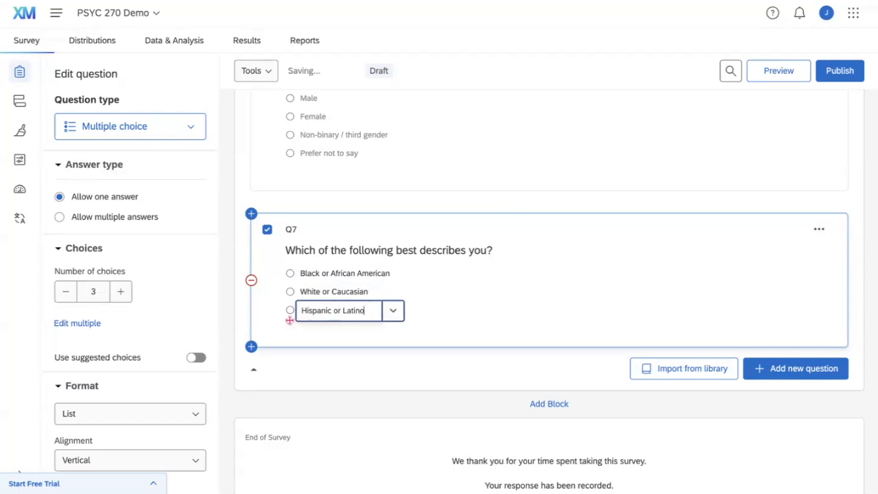
left_click(120, 291)
left_click(341, 328)
type("Other")
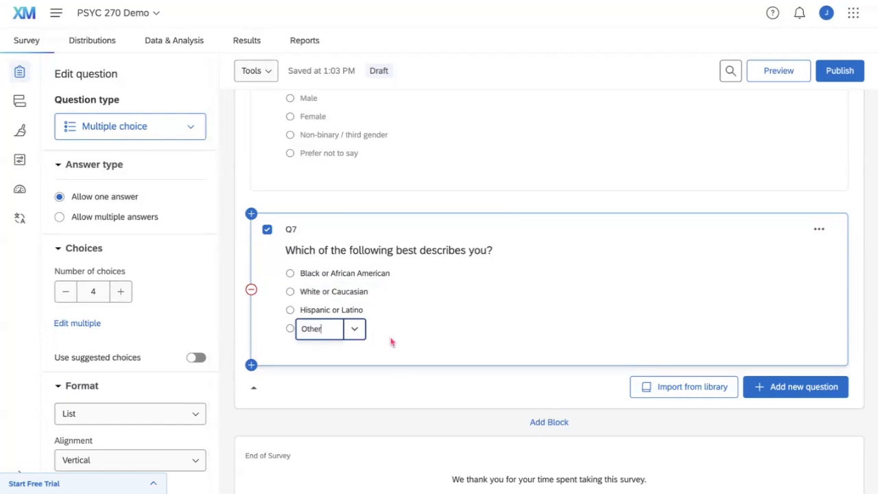
left_click(354, 330)
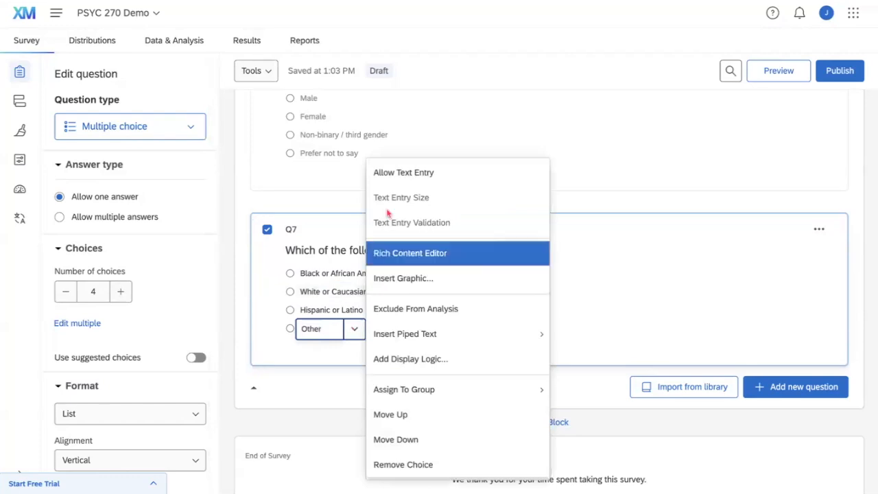
left_click(398, 184)
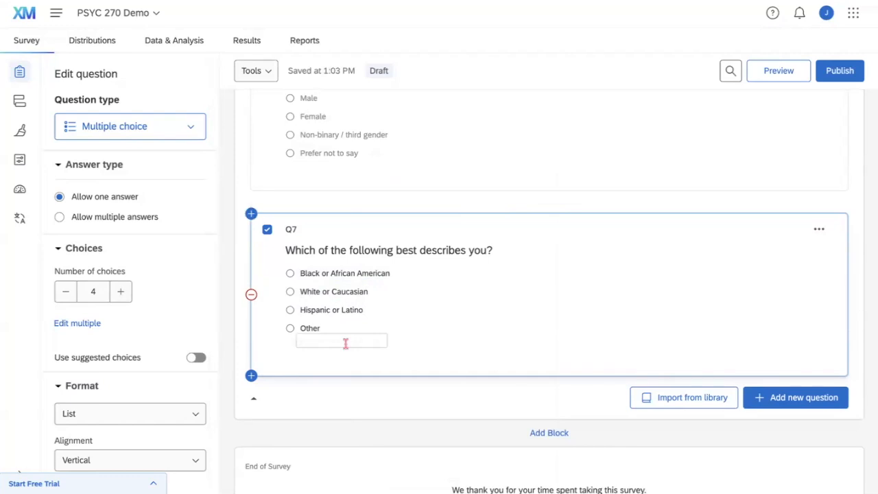
Insert a page break after Q7 and add a new block below Demographics.
scroll(371, 371, "down", 1)
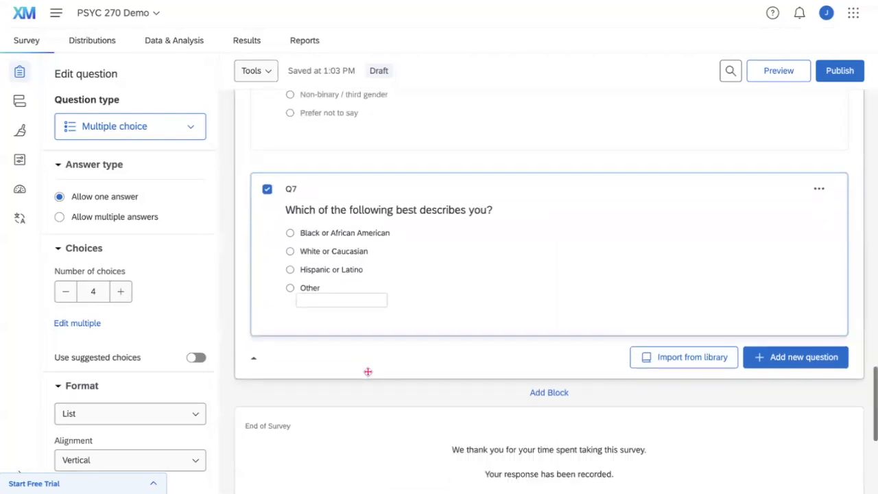
scroll(737, 329, "up", 1)
scroll(737, 329, "up", 5)
scroll(737, 329, "down", 1)
scroll(737, 330, "down", 3)
scroll(737, 330, "up", 3)
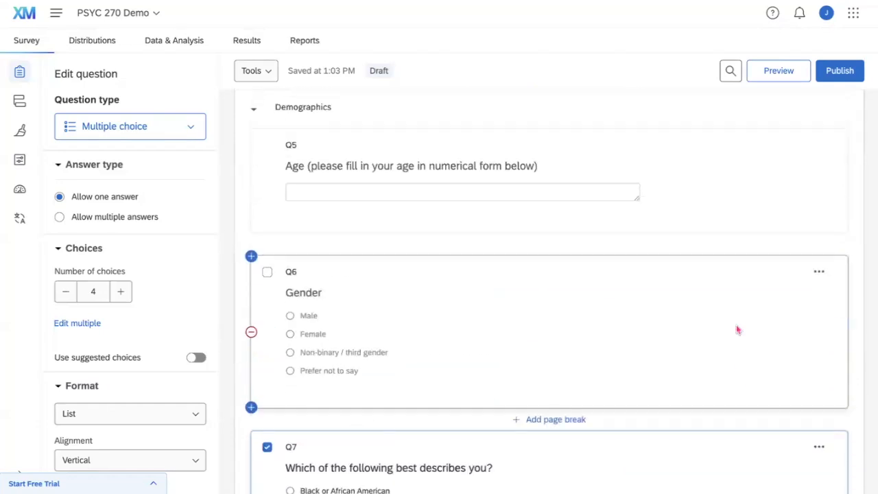
scroll(735, 328, "down", 3)
scroll(713, 172, "up", 2)
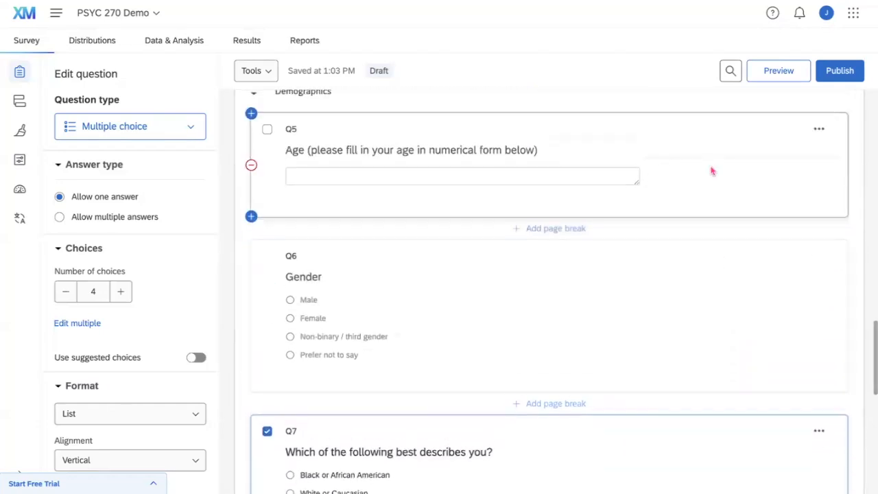
scroll(656, 331, "down", 3)
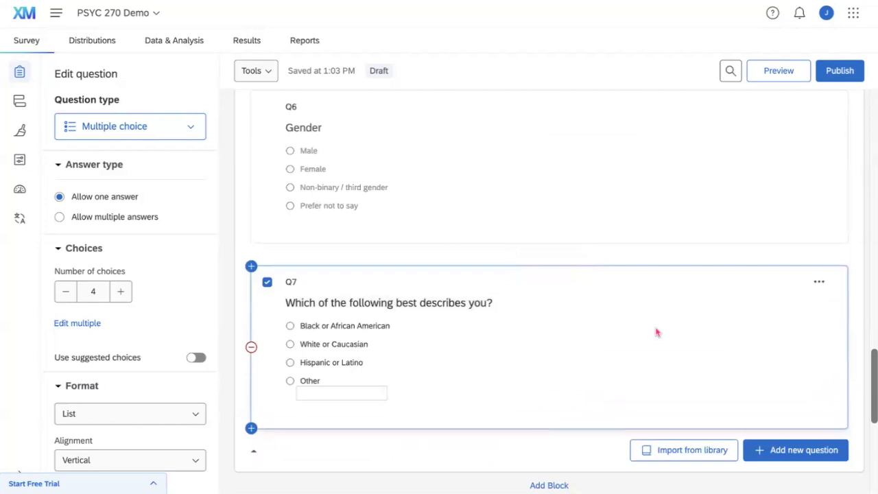
scroll(657, 332, "down", 2)
scroll(657, 333, "up", 2)
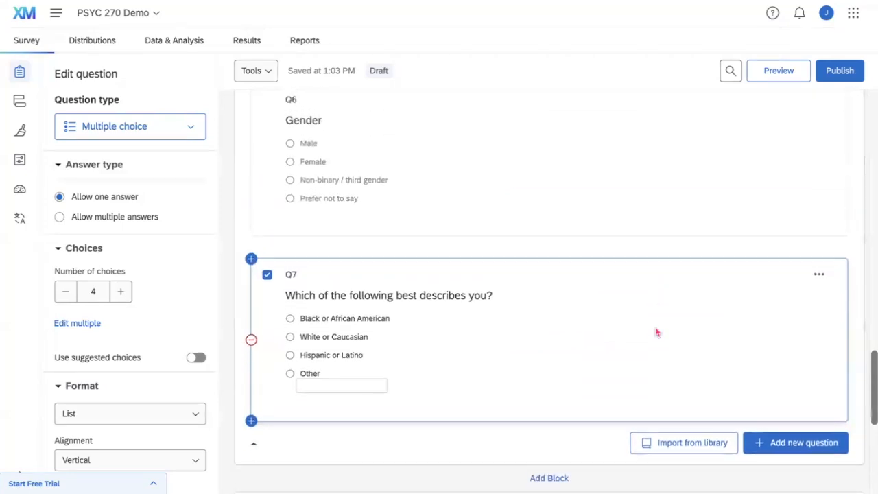
scroll(656, 332, "down", 1)
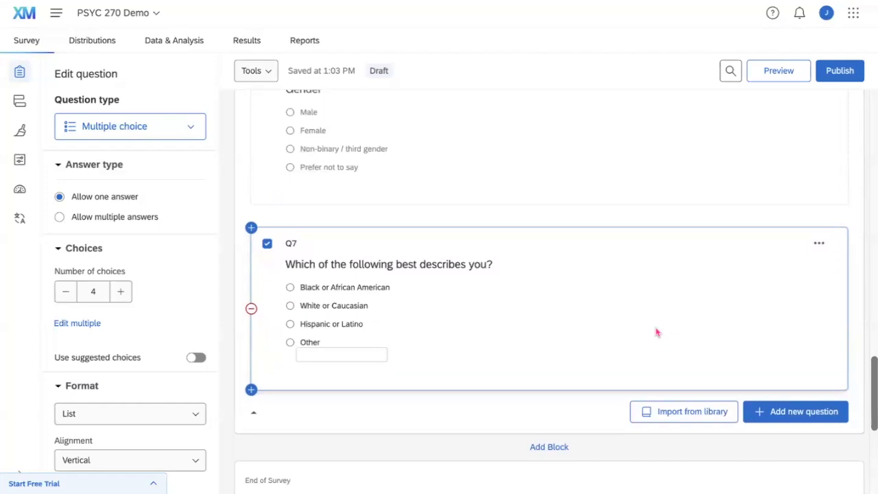
scroll(656, 333, "up", 5)
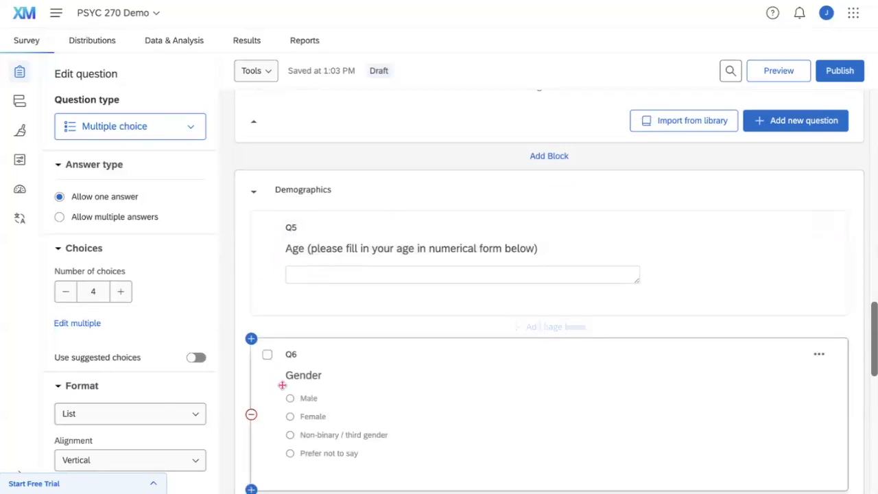
scroll(282, 385, "down", 4)
scroll(282, 385, "down", 2)
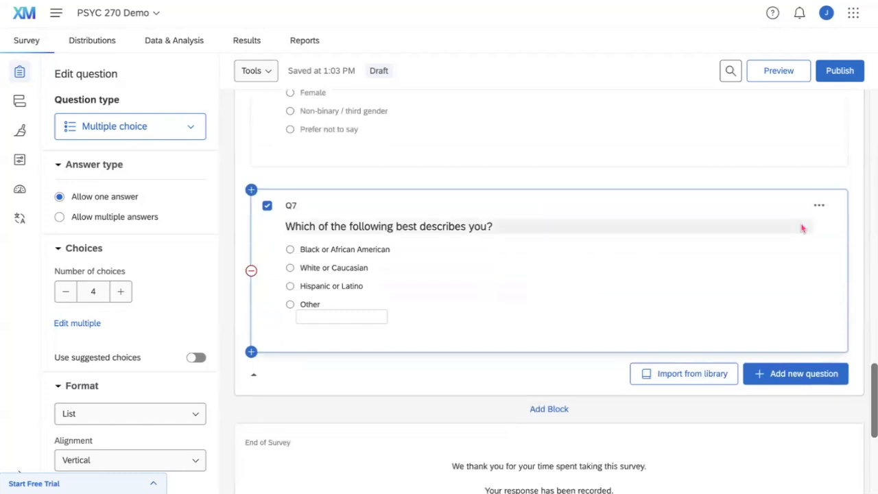
left_click(820, 207)
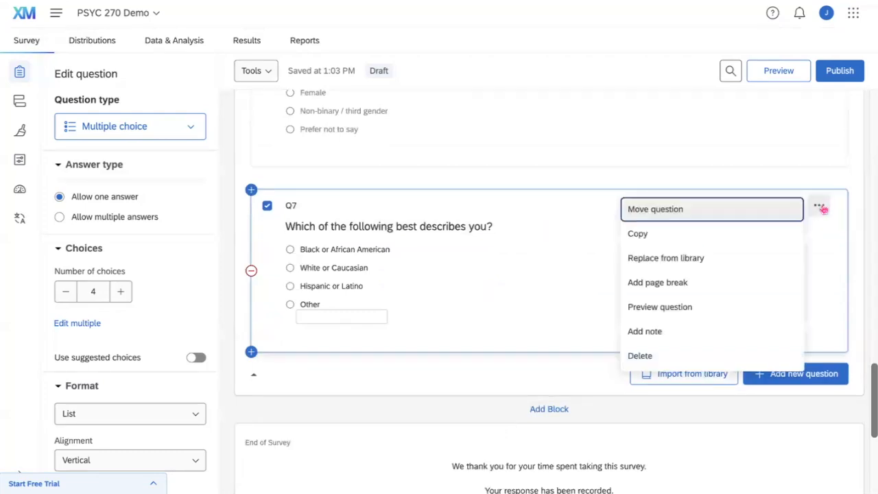
left_click(699, 293)
scroll(528, 446, "down", 1)
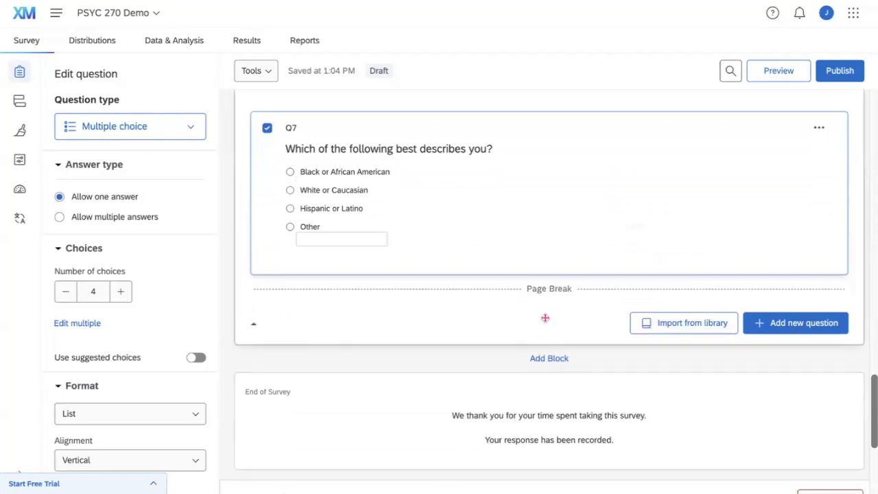
left_click(544, 358)
Rename Block 2 to 'Survey Questions'.
scroll(406, 380, "down", 1)
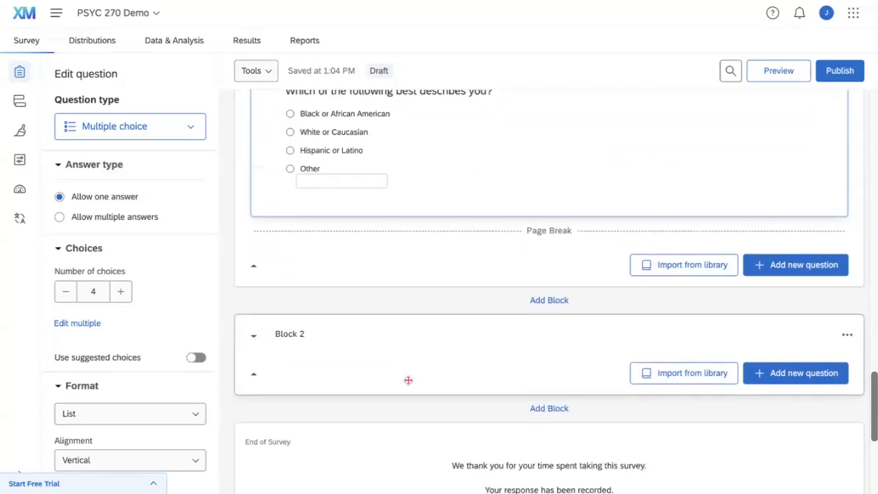
left_click(297, 341)
triple_click(298, 341)
type("Sur")
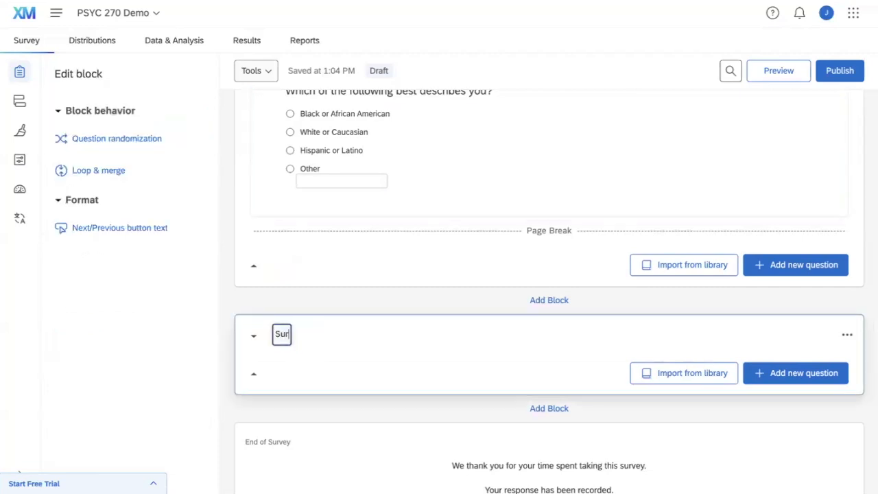
type("vey Questions")
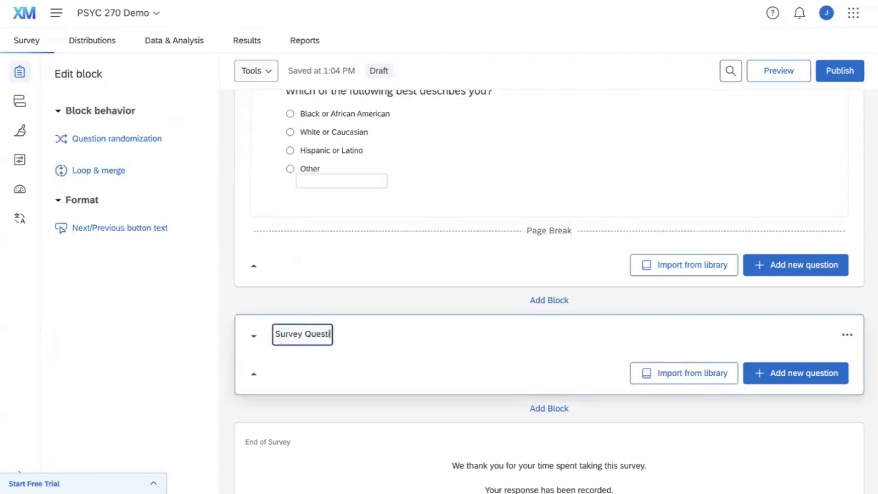
left_click(355, 354)
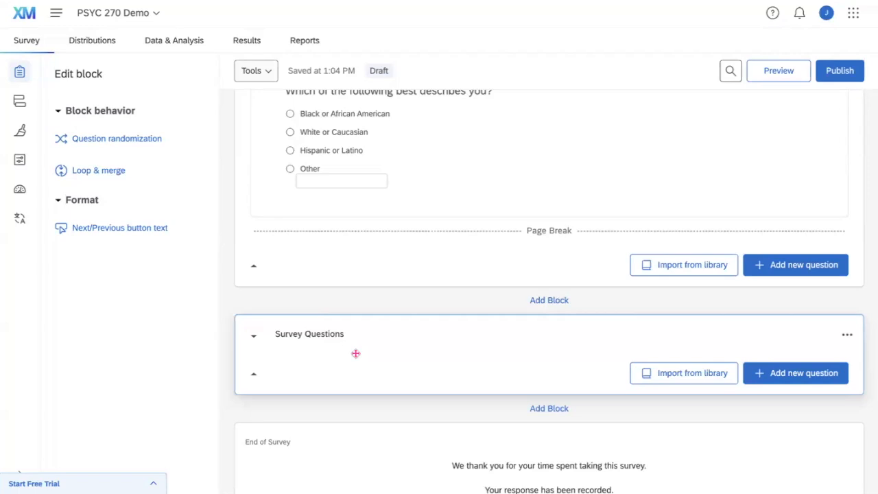
Open the Add new question type list in the empty Survey Questions block.
left_click(754, 379)
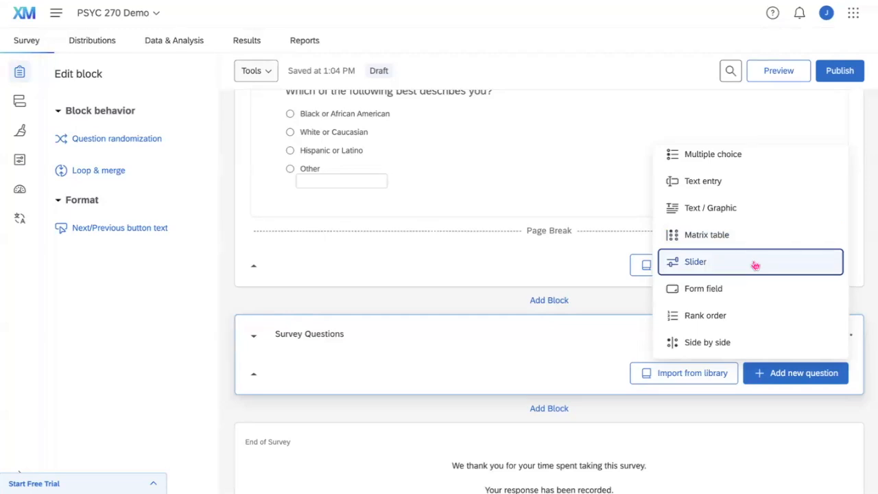
Scroll through the Survey Questions block showing Q8 on hours of sleep and Q9 on relaxing.
scroll(755, 265, "down", 1)
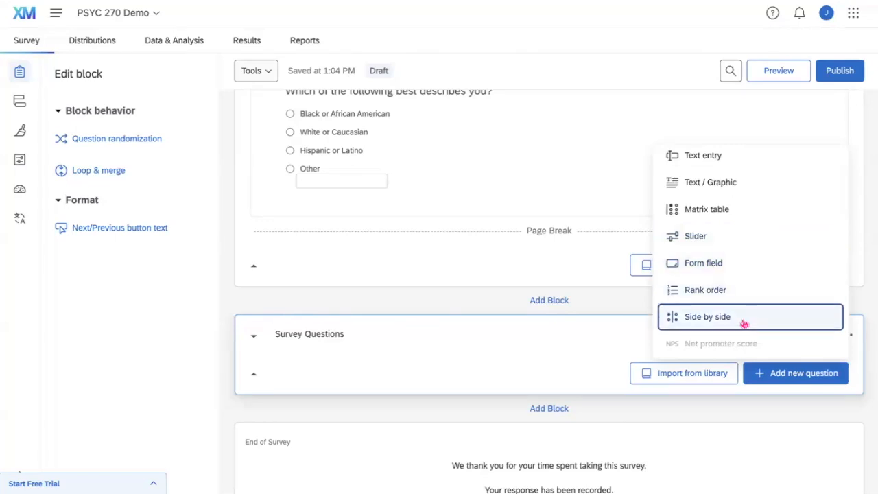
scroll(744, 321, "up", 1)
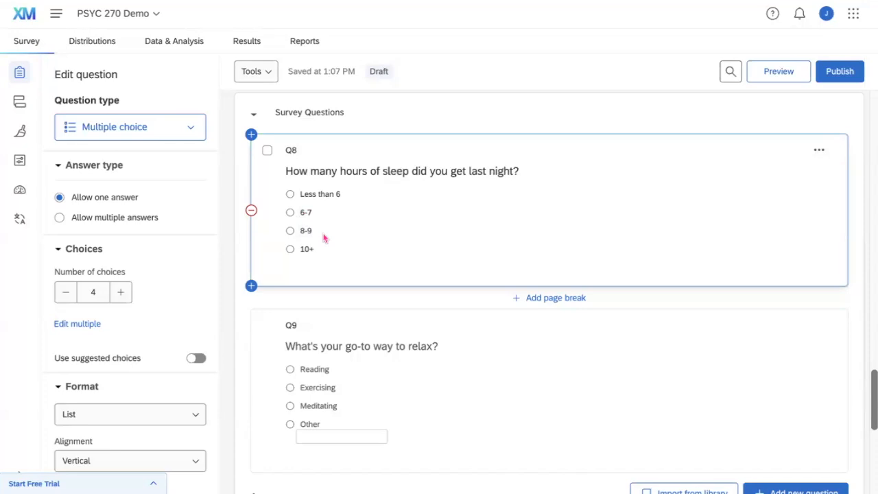
scroll(324, 238, "down", 3)
left_click(333, 286)
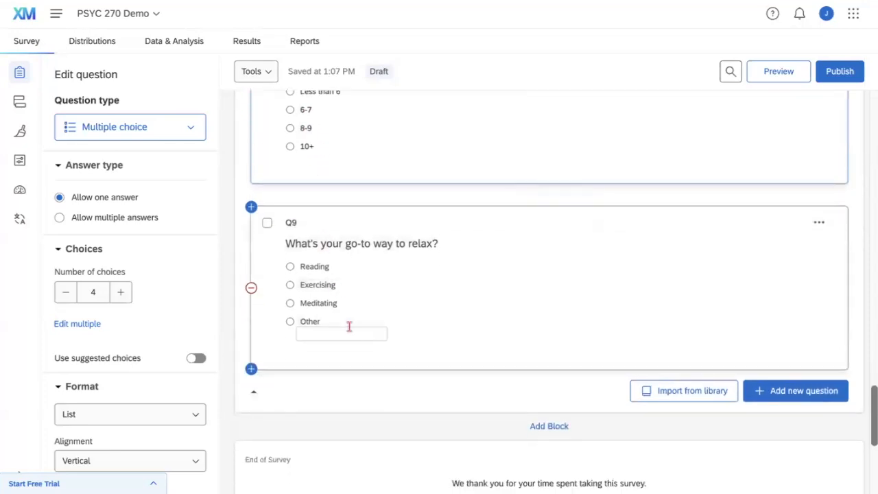
left_click(316, 321)
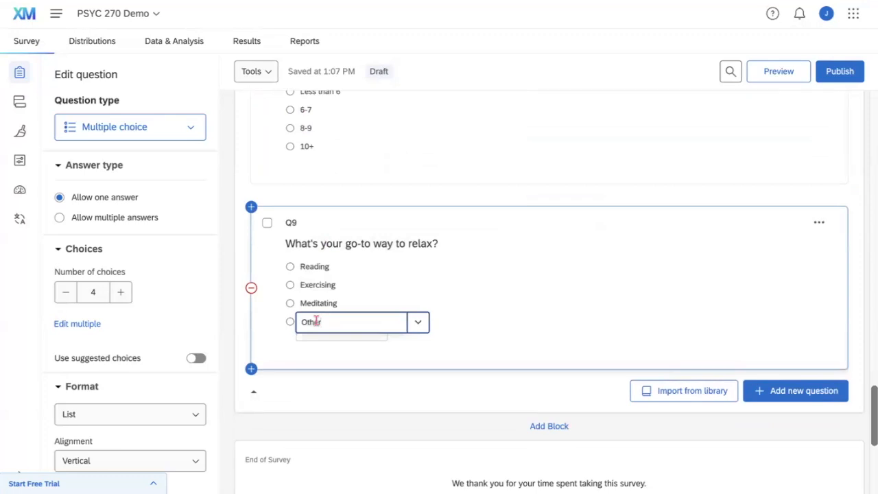
left_click(416, 324)
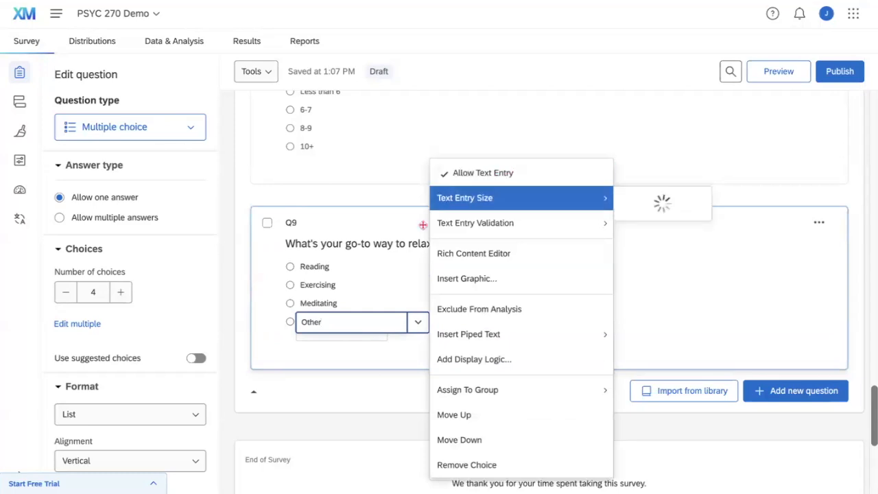
left_click(268, 327)
scroll(268, 327, "down", 1)
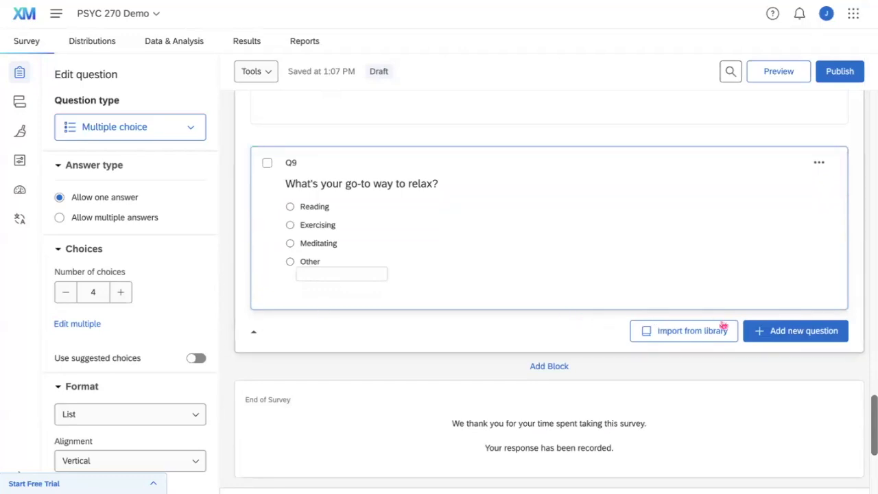
Add slider question Q10 below Q9 with the first slider starting at 0.
left_click(775, 331)
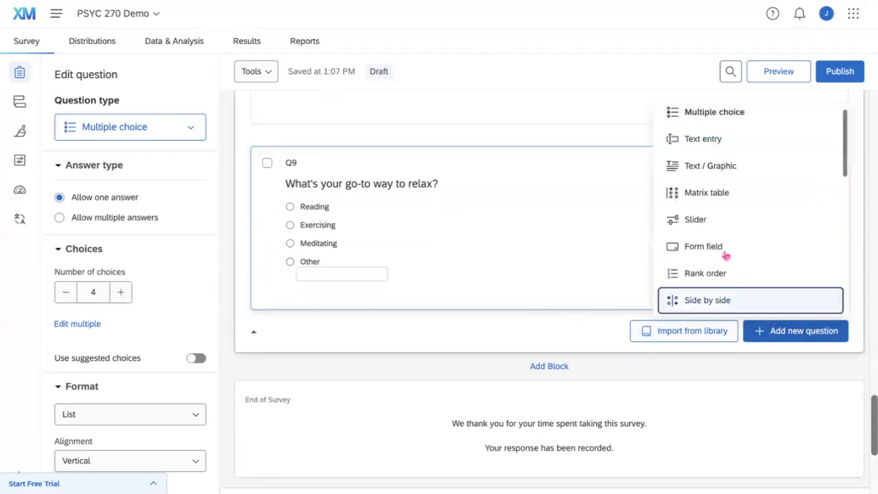
left_click(710, 220)
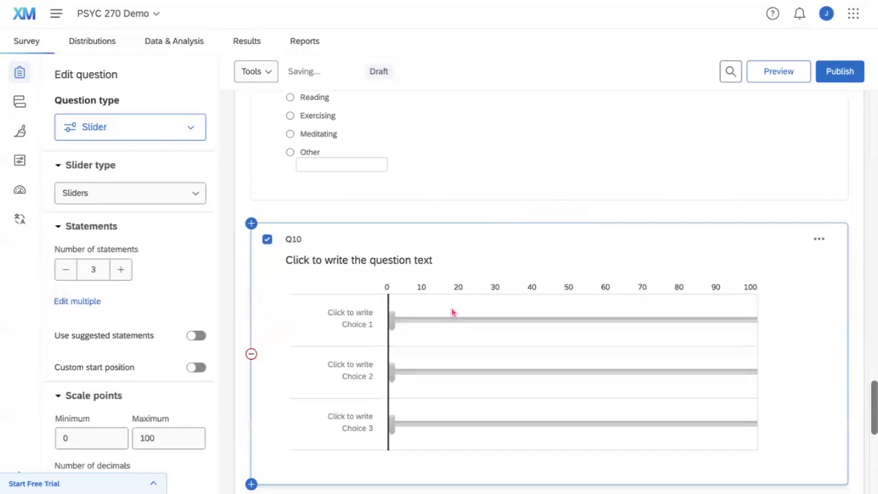
left_click_drag(393, 244, 762, 242)
left_click_drag(526, 280, 351, 288)
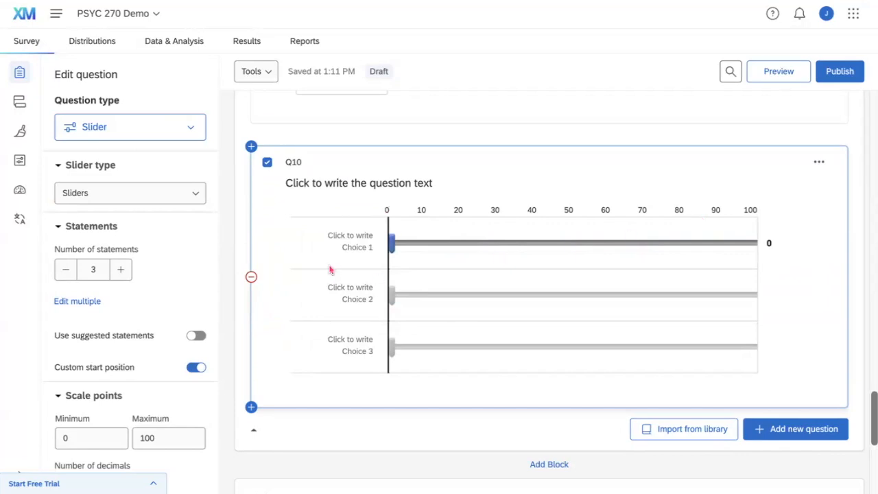
left_click_drag(55, 77, 126, 88)
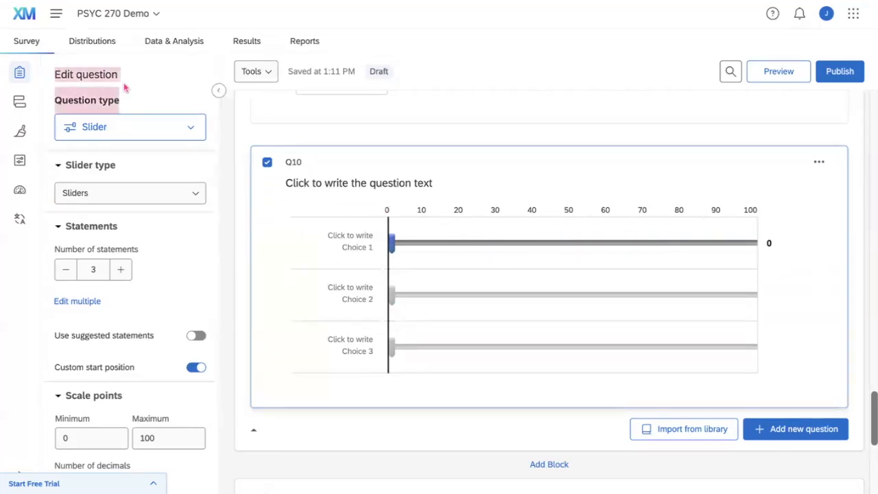
left_click(123, 85)
Preview Bars and Stars slider types for Q10, then return to standard Sliders.
left_click(107, 195)
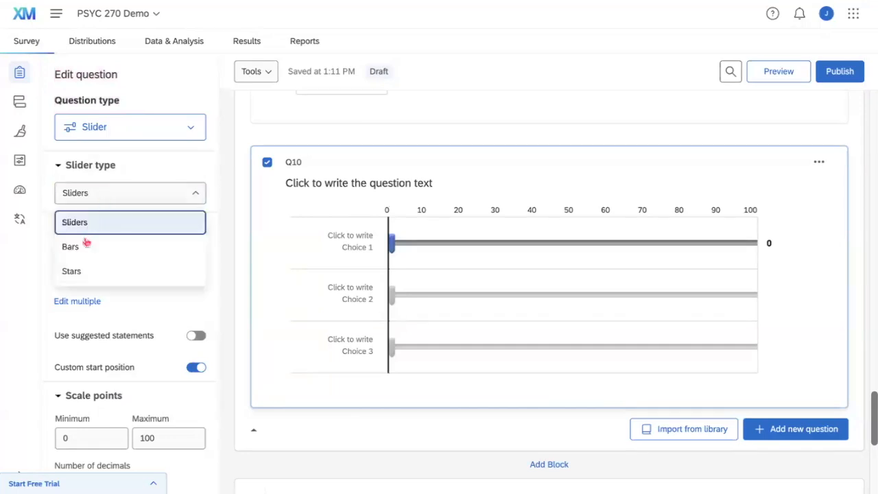
left_click(84, 245)
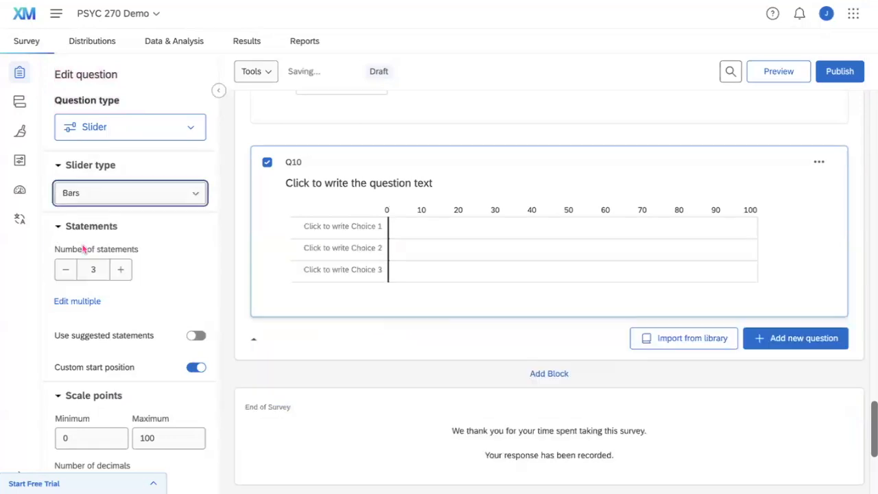
left_click(133, 197)
left_click(131, 270)
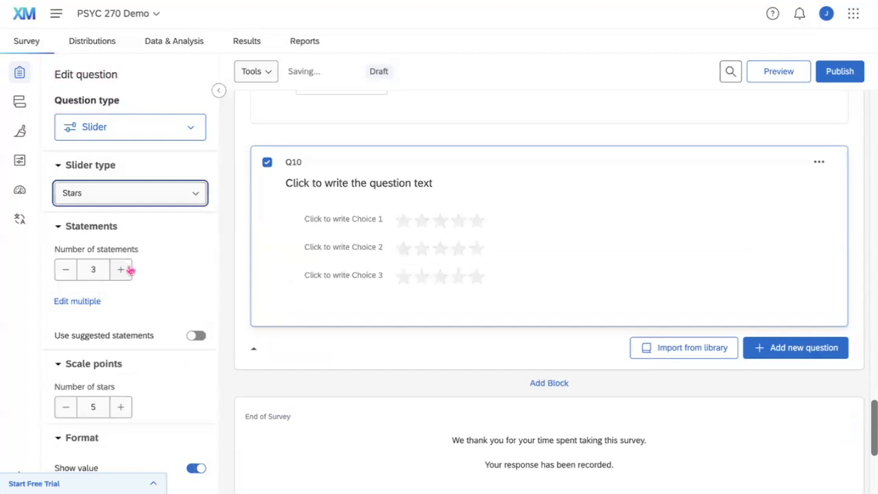
left_click(155, 197)
left_click(152, 221)
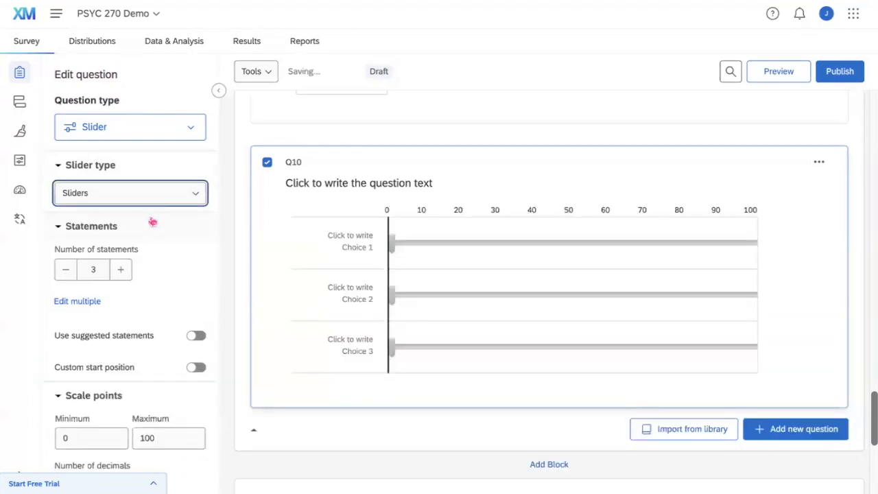
Remove two slider statements, then restore all three.
scroll(139, 253, "down", 1)
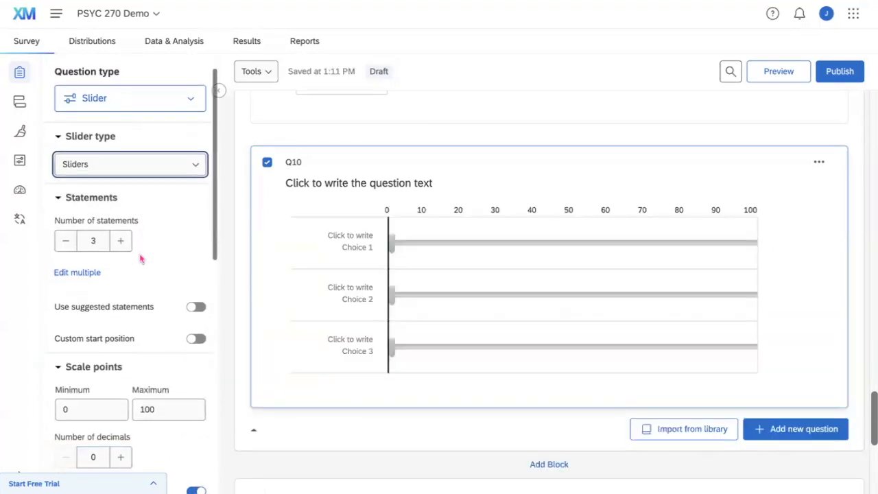
left_click(65, 240)
left_click(65, 240)
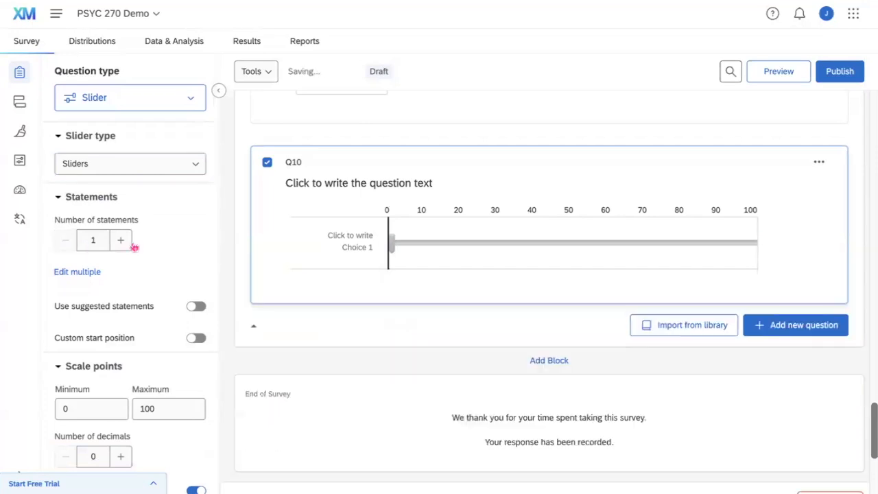
left_click(121, 240)
left_click(121, 240)
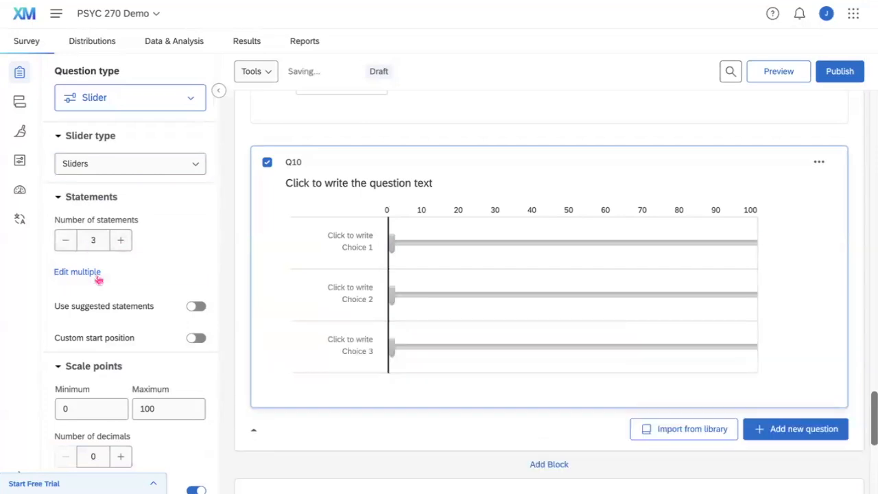
Set the scale to 11 increments, labelled 0, 9, 18 through 100.
scroll(96, 278, "down", 2)
scroll(86, 339, "down", 1)
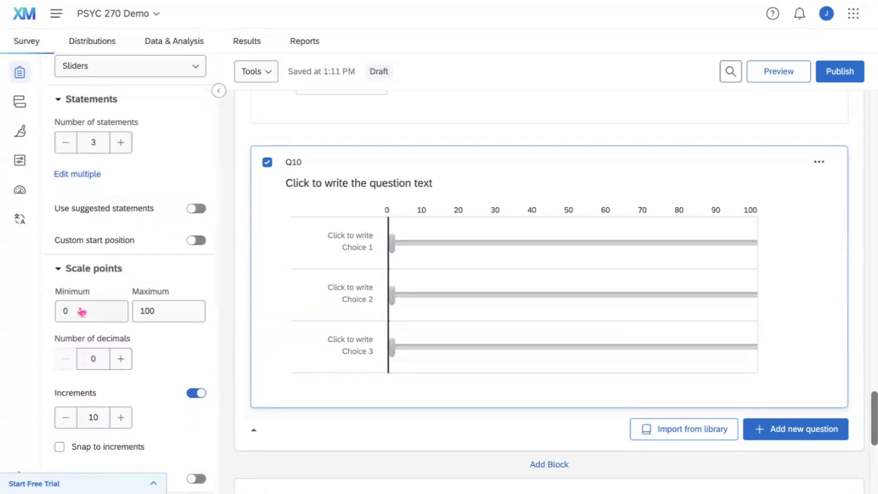
scroll(81, 311, "down", 1)
left_click(65, 400)
left_click(66, 400)
left_click(66, 400)
left_click(122, 400)
left_click(122, 399)
left_click(121, 400)
left_click(122, 400)
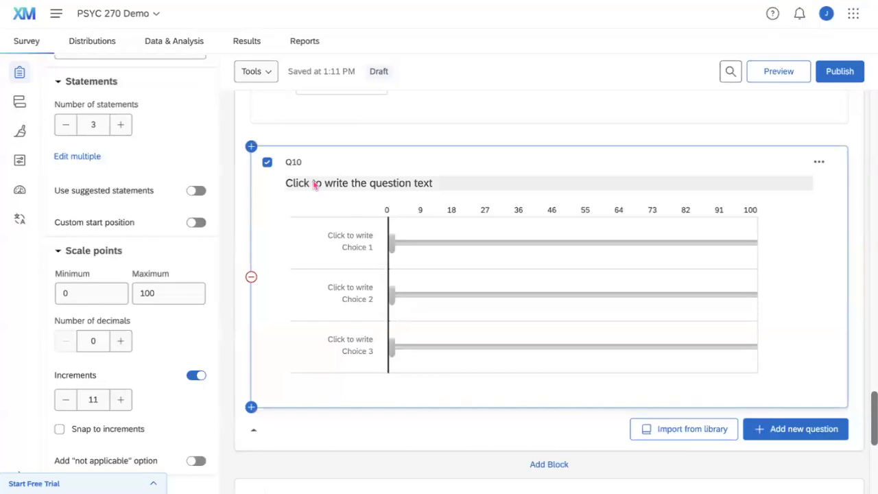
Set Q10's text to 'How stressed do you feel right now?'.
left_click(314, 184)
type("Ho")
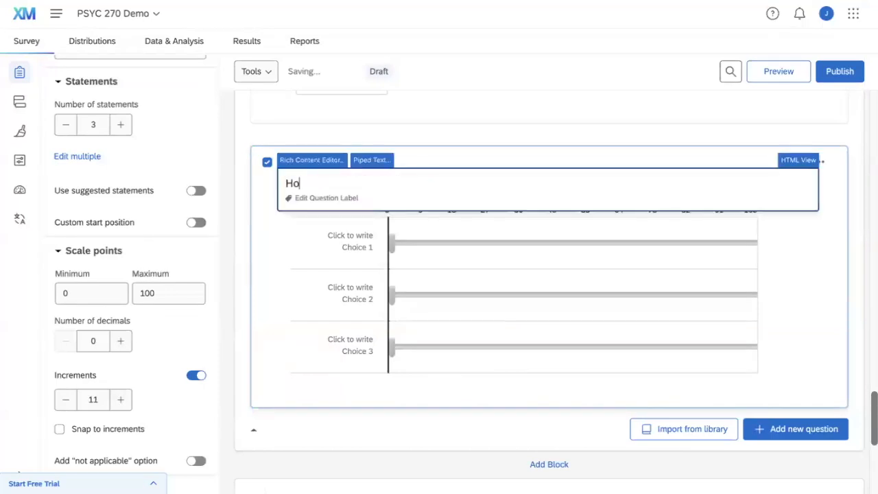
type("w stressed do you feel right now?")
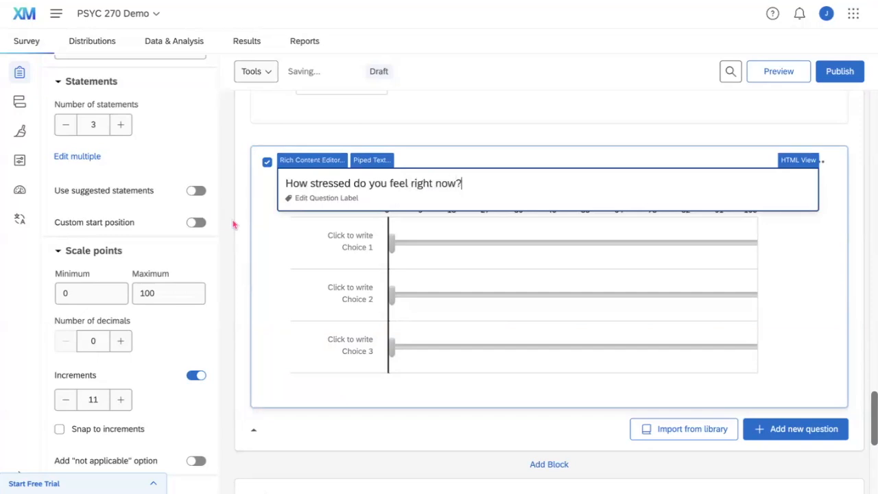
left_click(233, 225)
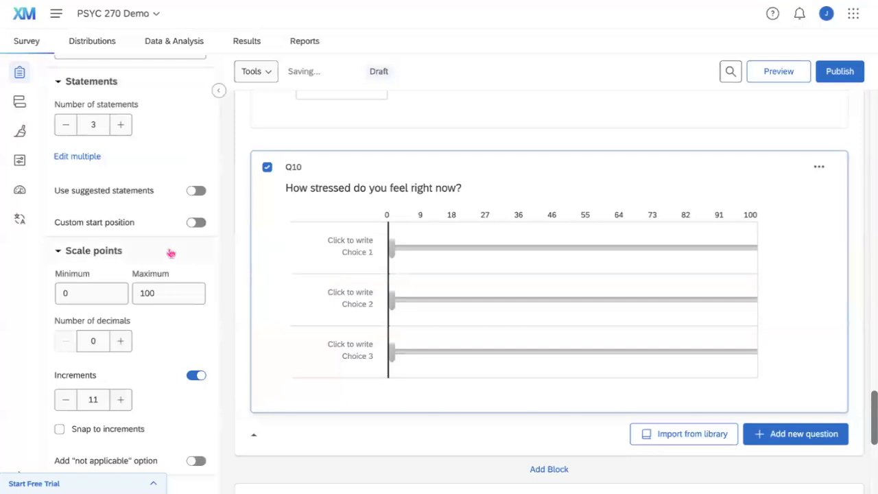
Reduce Q10 to one slider statement labelled 'Stress Levels'.
scroll(171, 254, "up", 1)
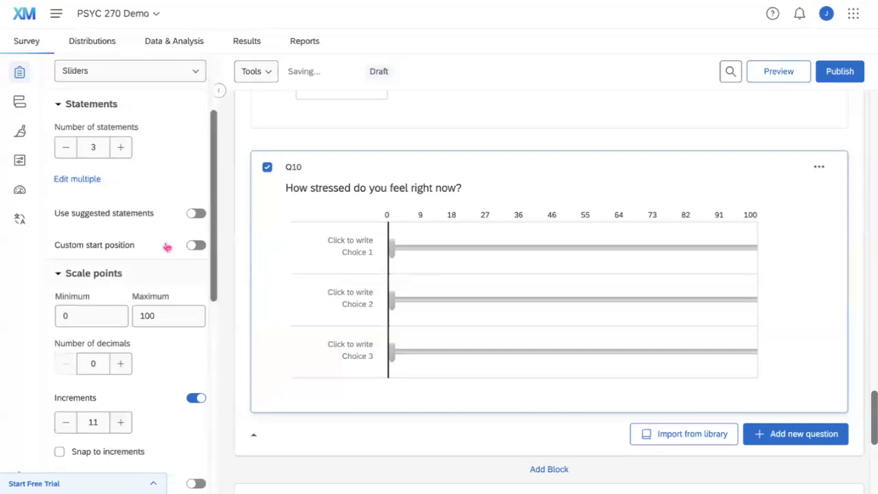
left_click(61, 152)
left_click(62, 152)
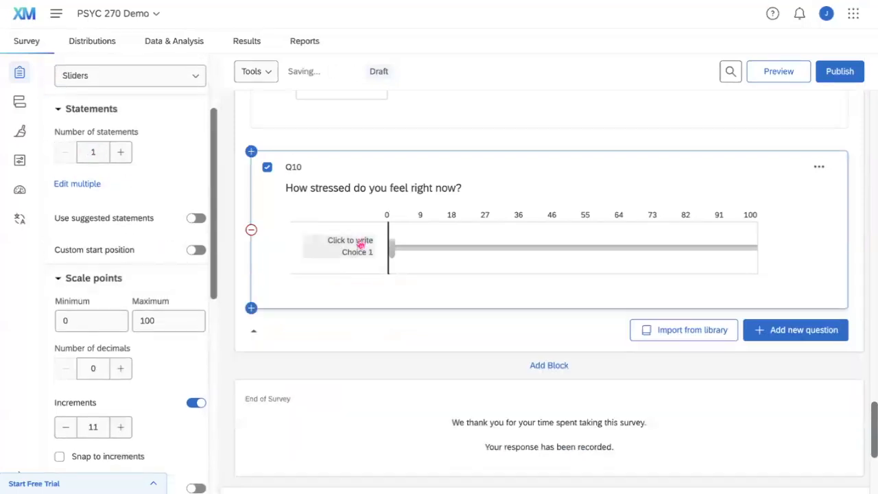
left_click(360, 245)
type("Stress Levels")
left_click(233, 259)
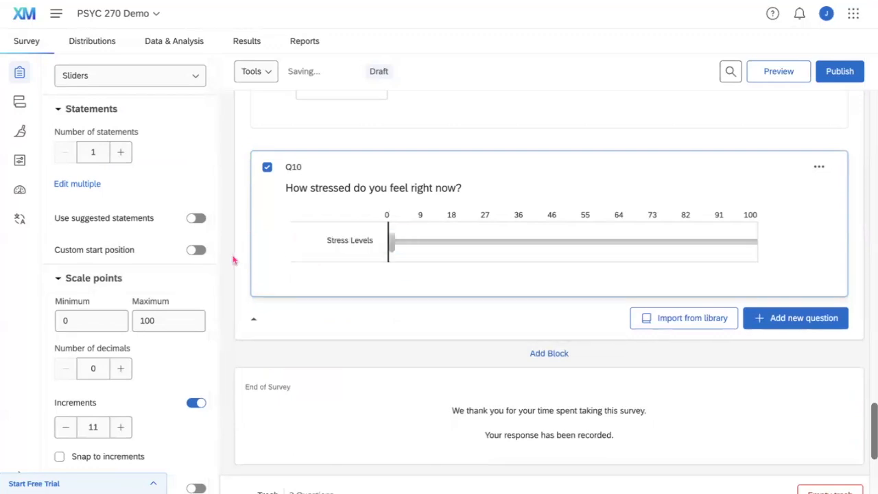
scroll(103, 378, "down", 1)
Reduce the stress slider's increments to 4 so its labels read 0, 25, 50, 75, 100.
left_click(66, 386)
left_click(66, 386)
left_click(66, 387)
left_click(66, 386)
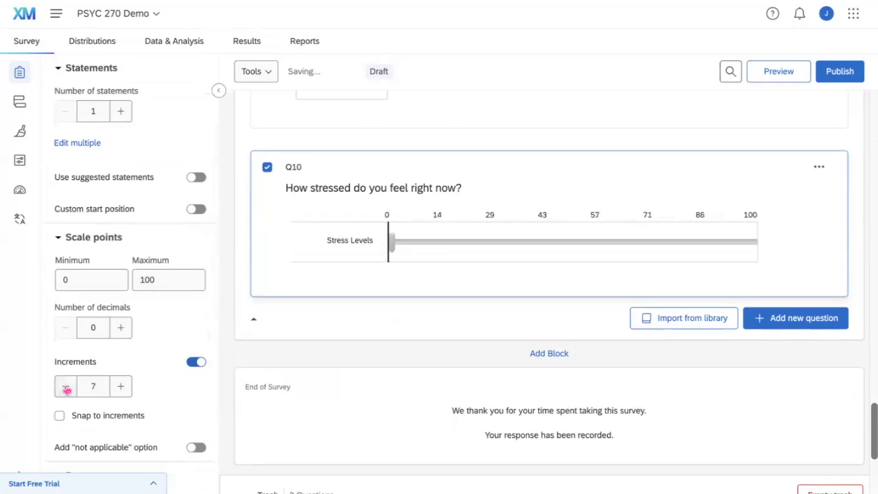
left_click(67, 387)
left_click(67, 386)
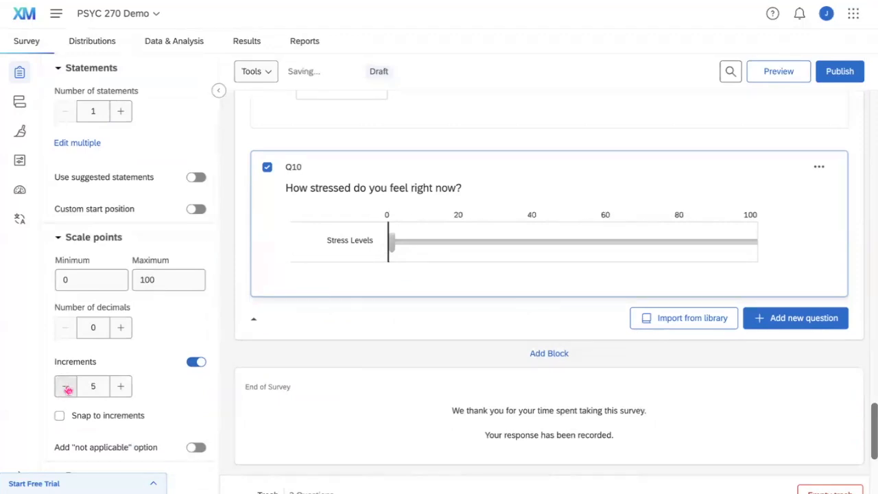
left_click(67, 386)
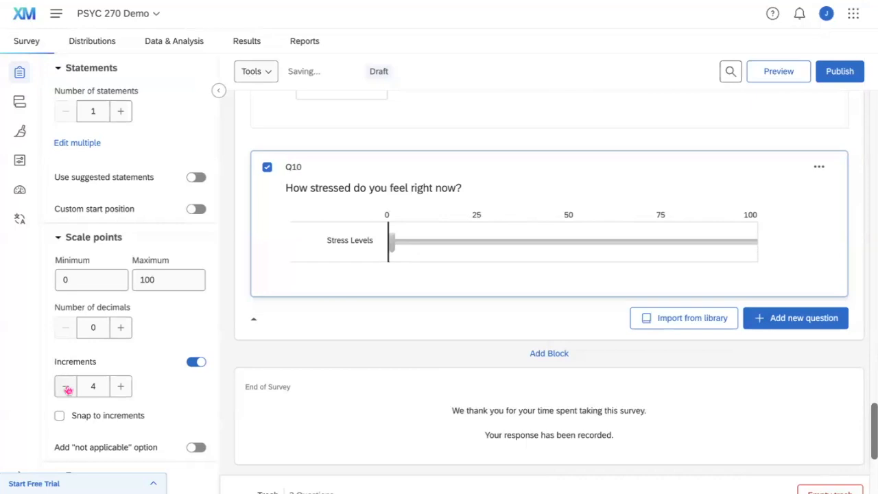
Try several custom starting values on the slider, then leave custom start position switched off.
left_click(394, 246)
left_click(494, 250)
left_click_drag(494, 250, 376, 254)
left_click_drag(546, 244, 871, 236)
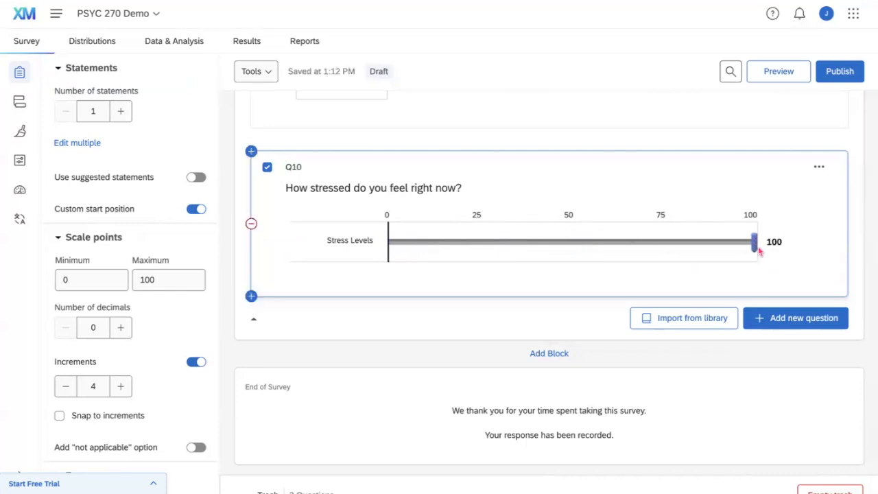
left_click_drag(754, 244, 358, 251)
left_click_drag(391, 240, 573, 248)
left_click(197, 209)
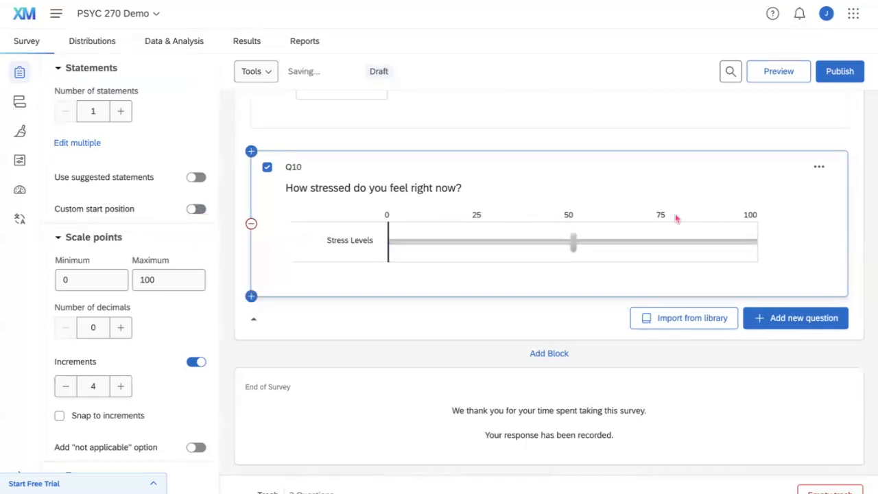
left_click_drag(576, 247, 359, 247)
left_click(196, 209)
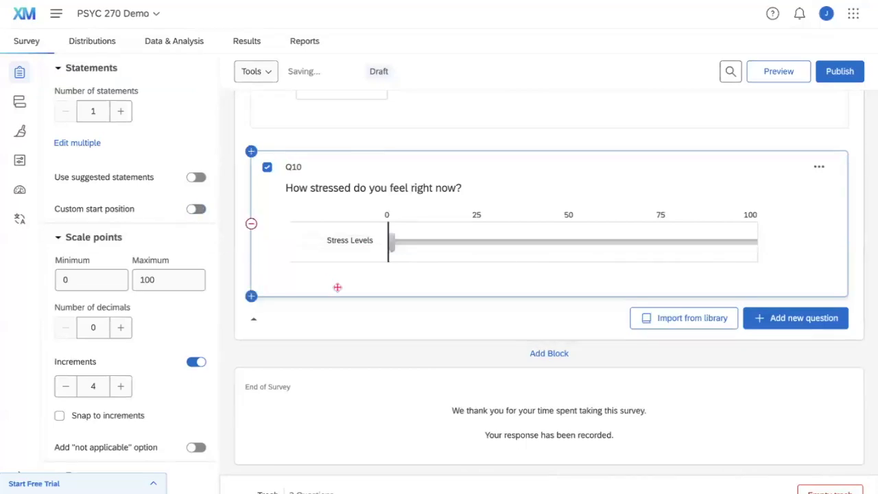
scroll(336, 288, "down", 1)
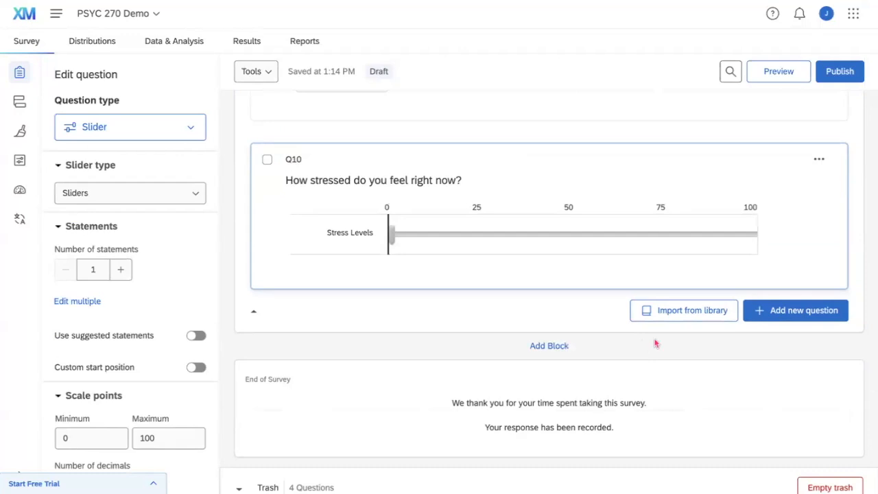
Insert a Likert matrix table question, Q12, with three placeholder statements after Q10.
left_click(763, 319)
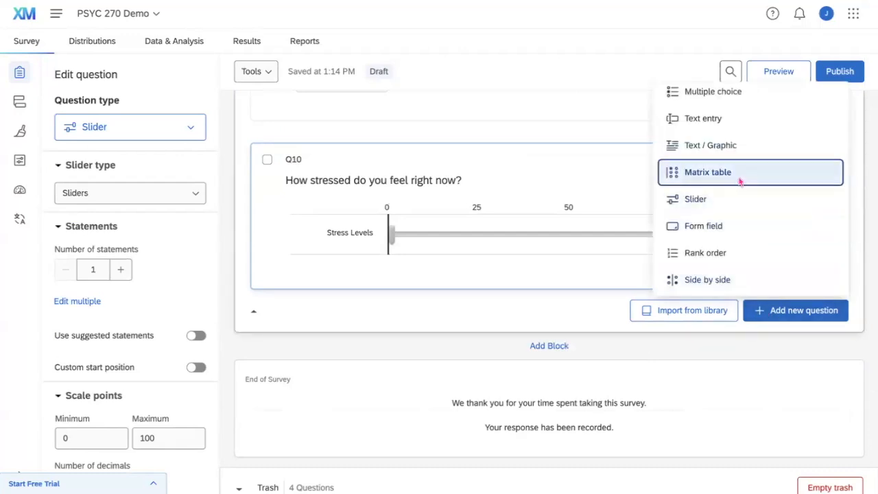
left_click(740, 180)
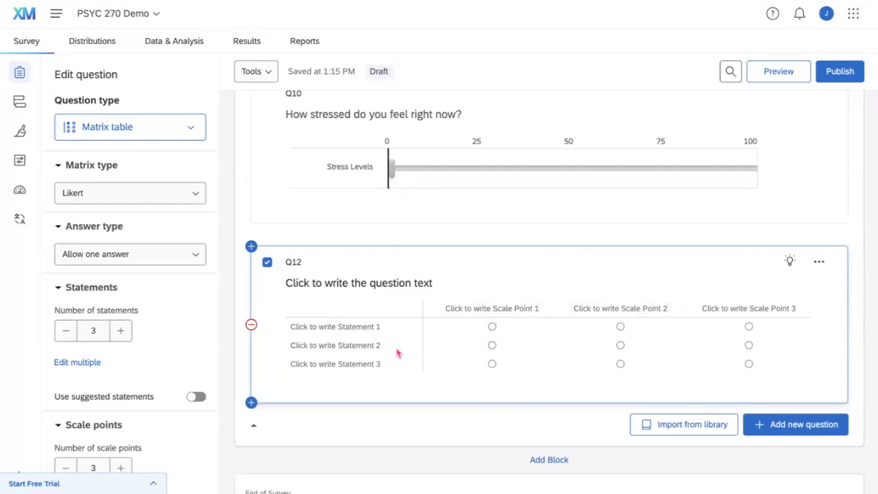
scroll(134, 288, "down", 1)
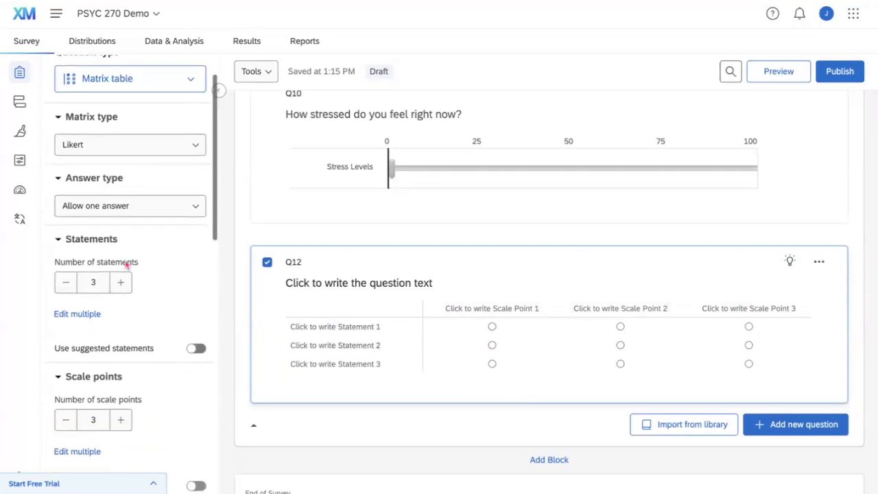
scroll(127, 266, "down", 1)
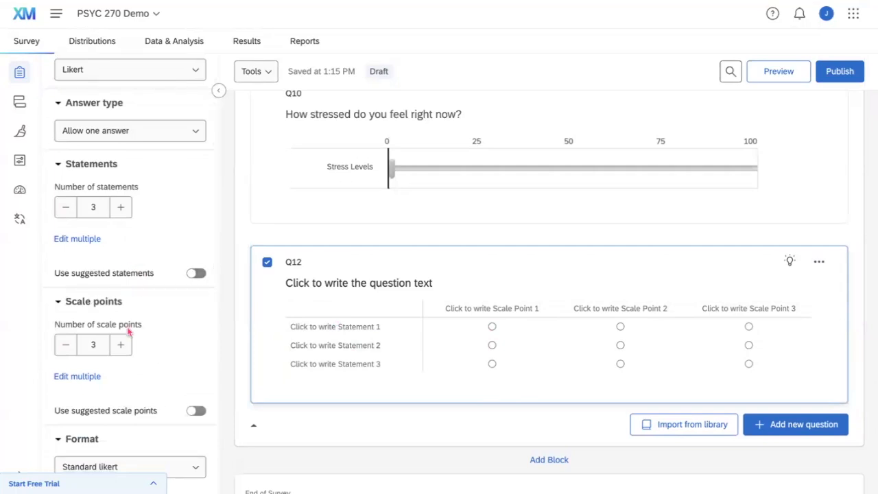
scroll(128, 331, "down", 1)
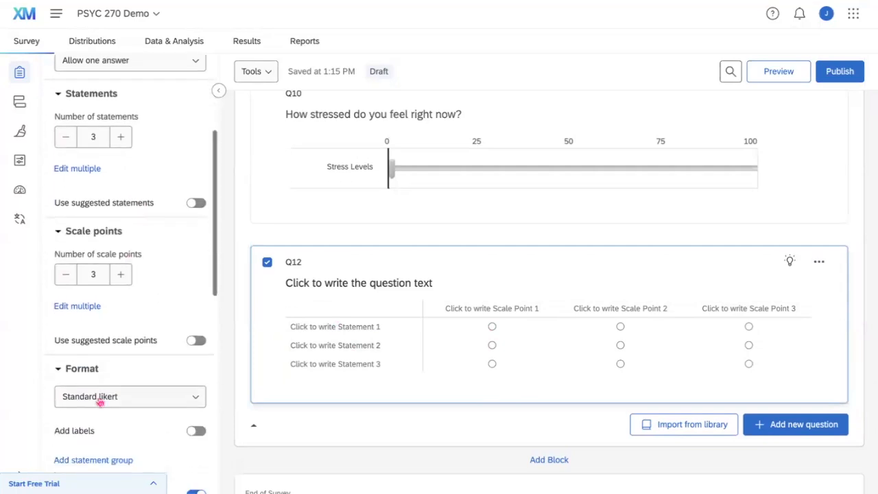
scroll(133, 171, "up", 2)
scroll(134, 155, "up", 1)
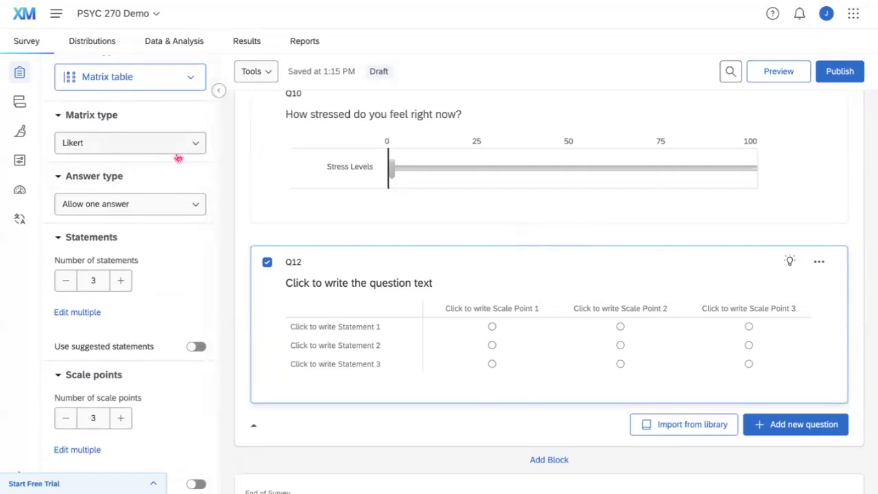
Set Q12's question text to 'Rate habits: How often do you...'.
left_click(294, 287)
type("Rate")
type(":")
key("BackSpace")
key("BackSpace")
type("habits: How of")
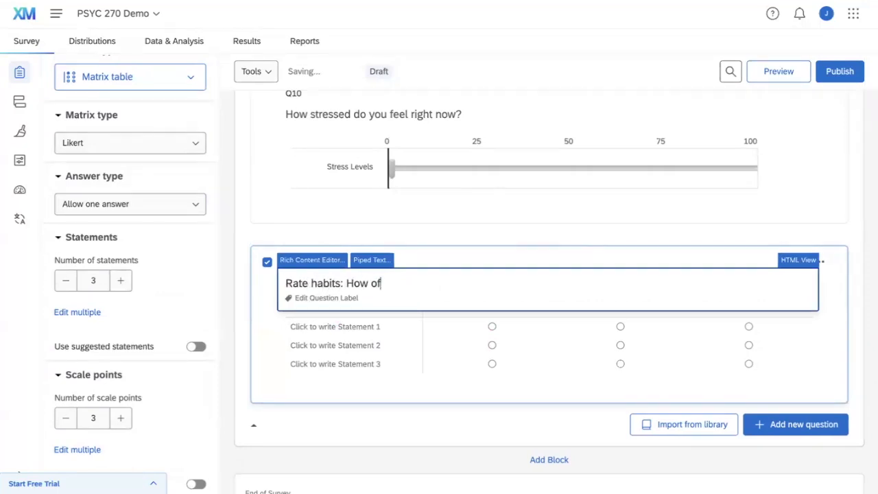
type("ten do you...")
Name Q12's three statements Exercise, Read and Meditate.
left_click(298, 326)
type("Exercise")
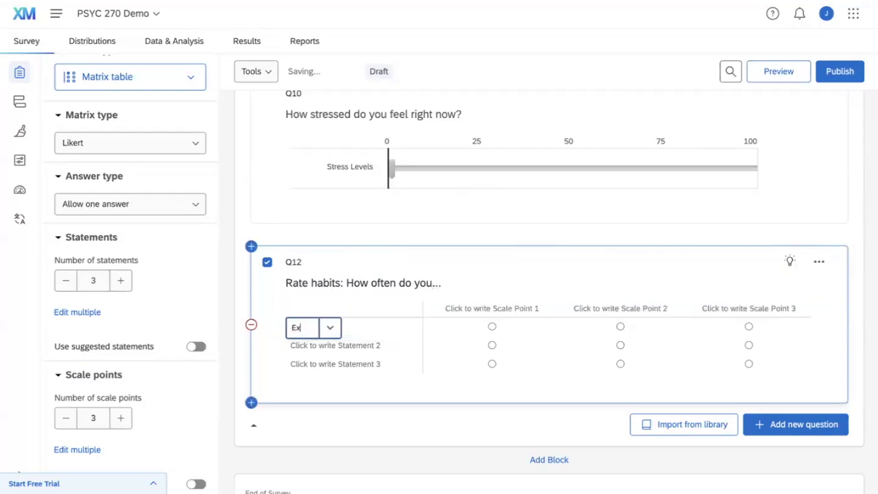
left_click(310, 347)
type("Read")
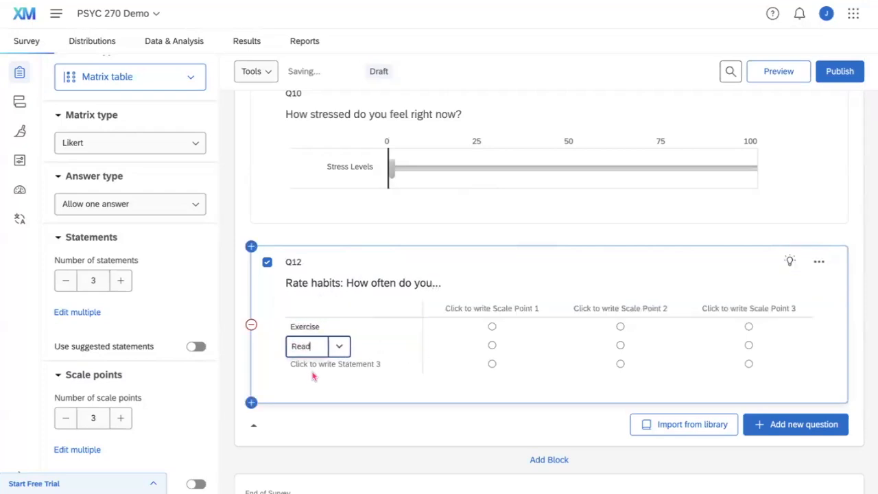
left_click(310, 365)
type("Meditate")
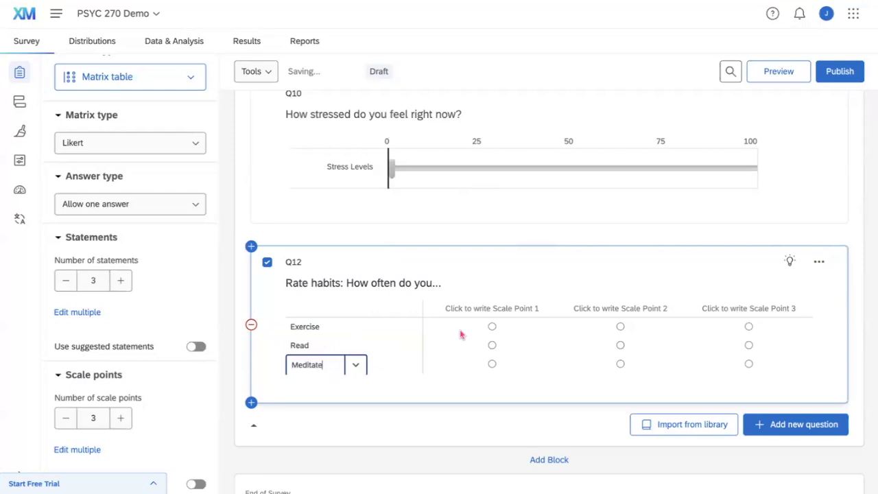
Label the first scale point Always and apply the suggested five-point Always-to-Never scale.
left_click(478, 309)
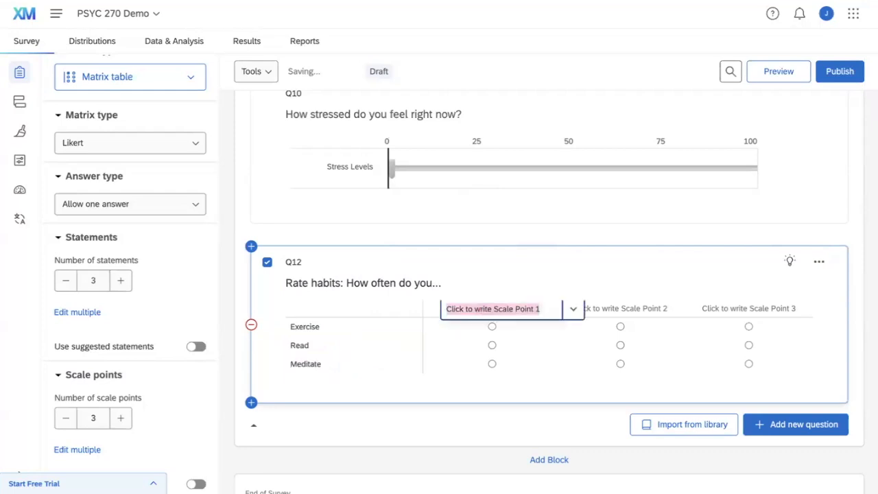
type("Always")
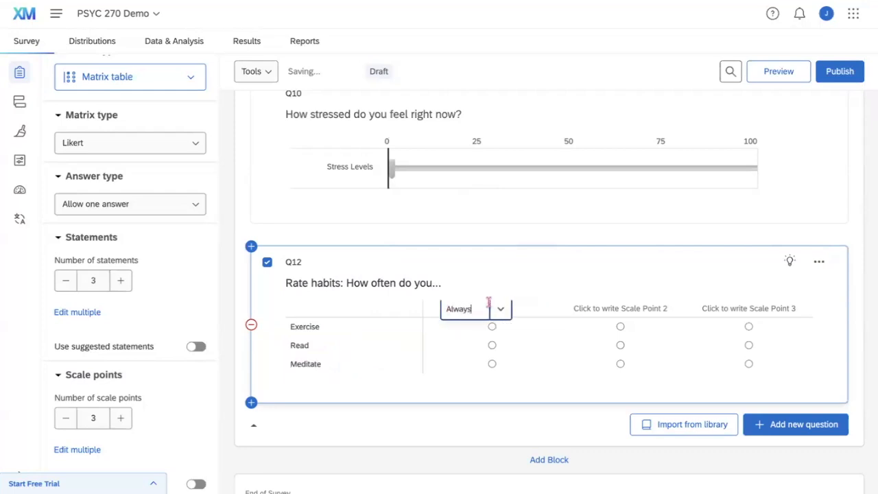
left_click(495, 264)
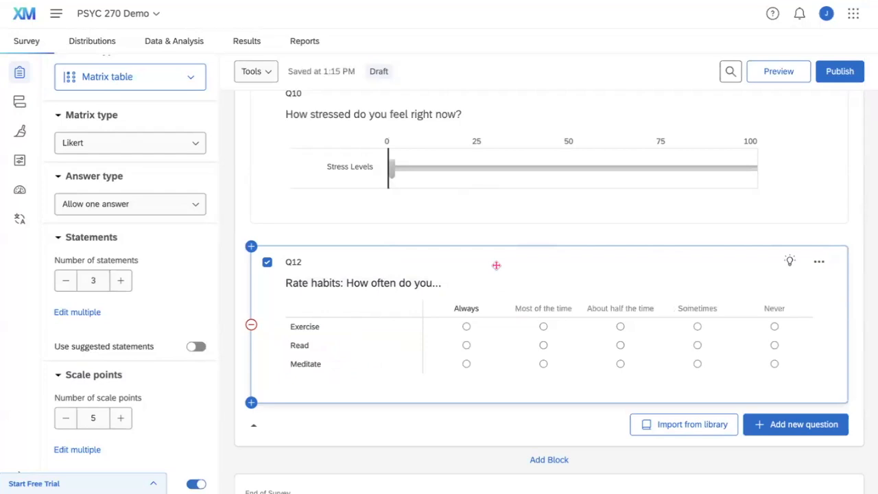
scroll(183, 284, "down", 3)
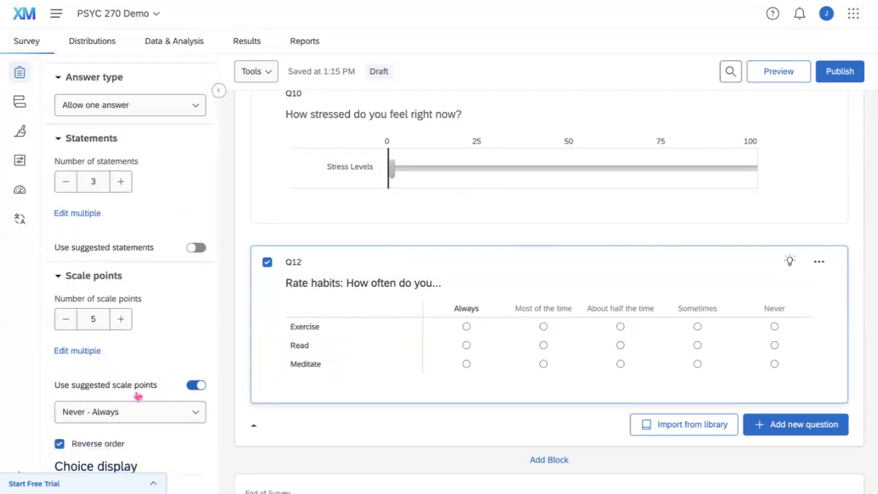
scroll(141, 396, "down", 1)
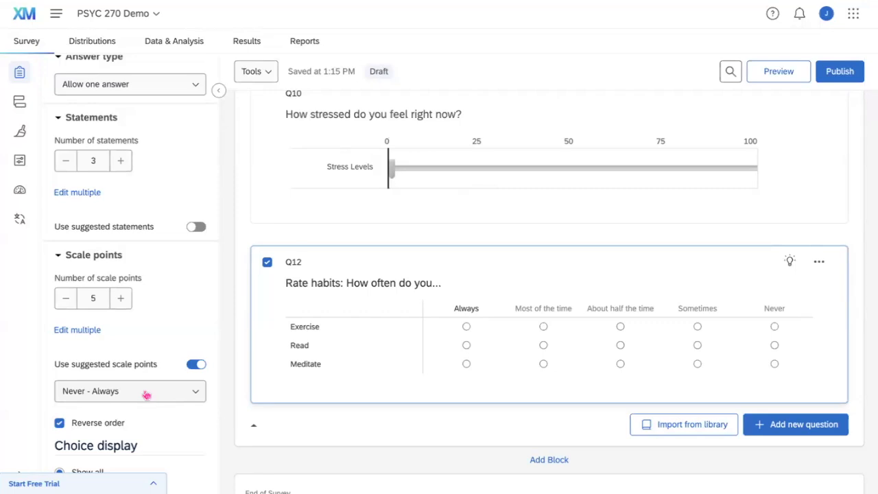
left_click(196, 365)
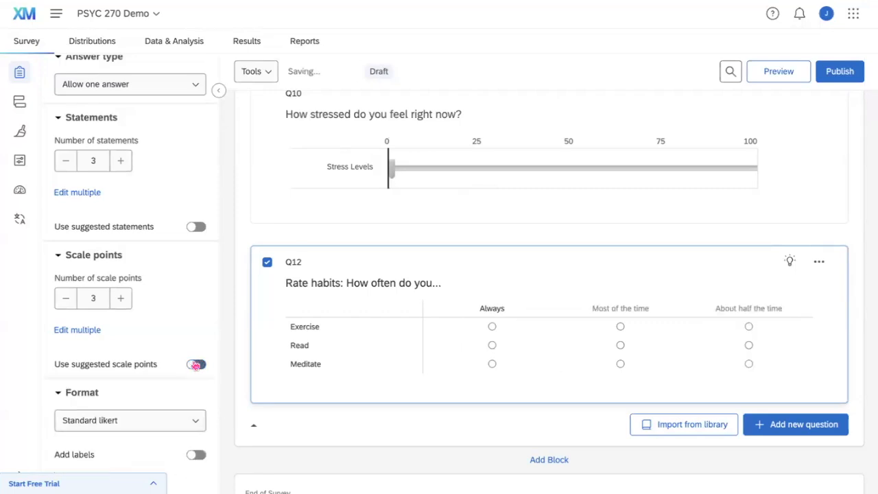
left_click(196, 364)
left_click(566, 365)
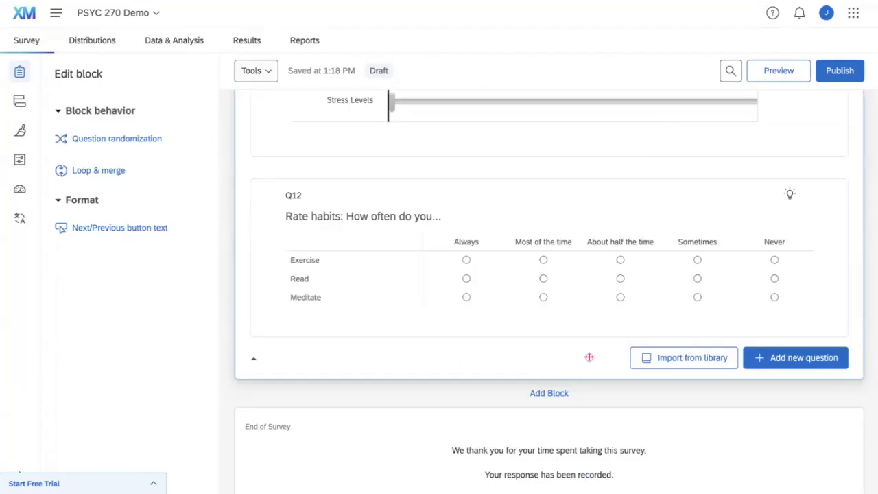
left_click(823, 357)
scroll(792, 312, "down", 1)
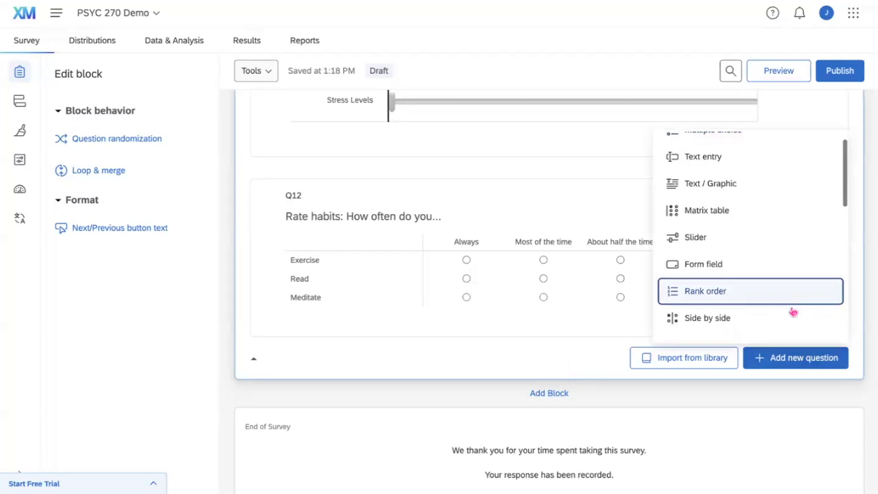
left_click(559, 358)
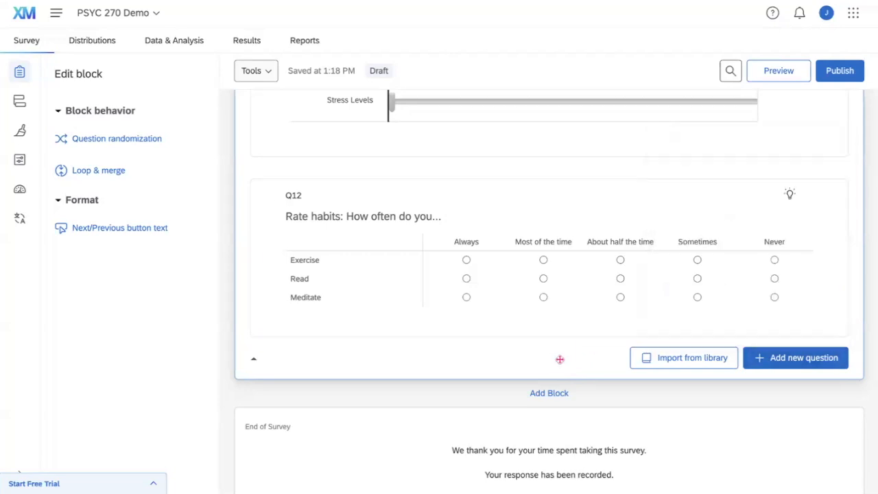